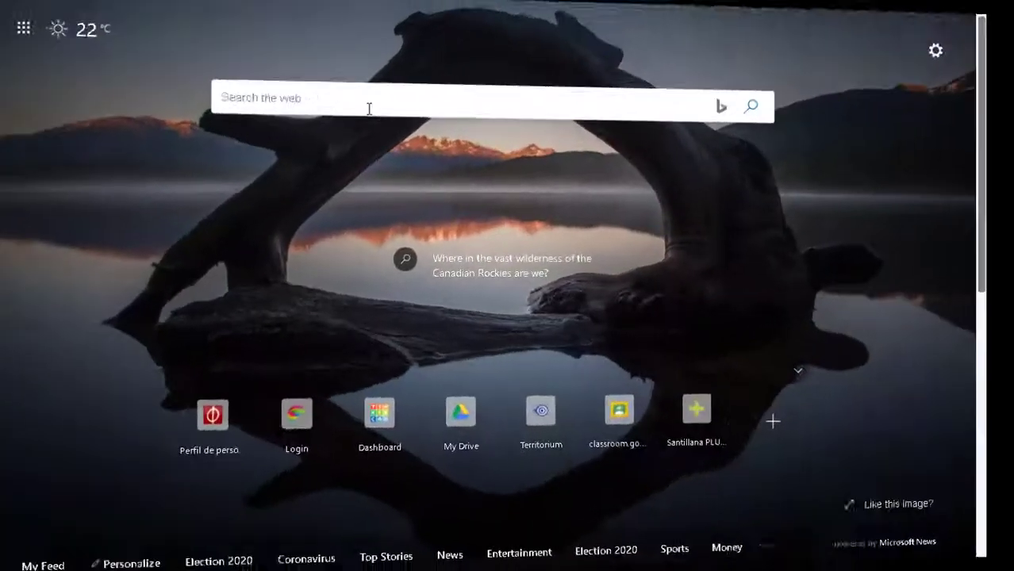
- Search the web for "Sketchup" and refine the query to "Sketchup online"
click(376, 113)
text(s)
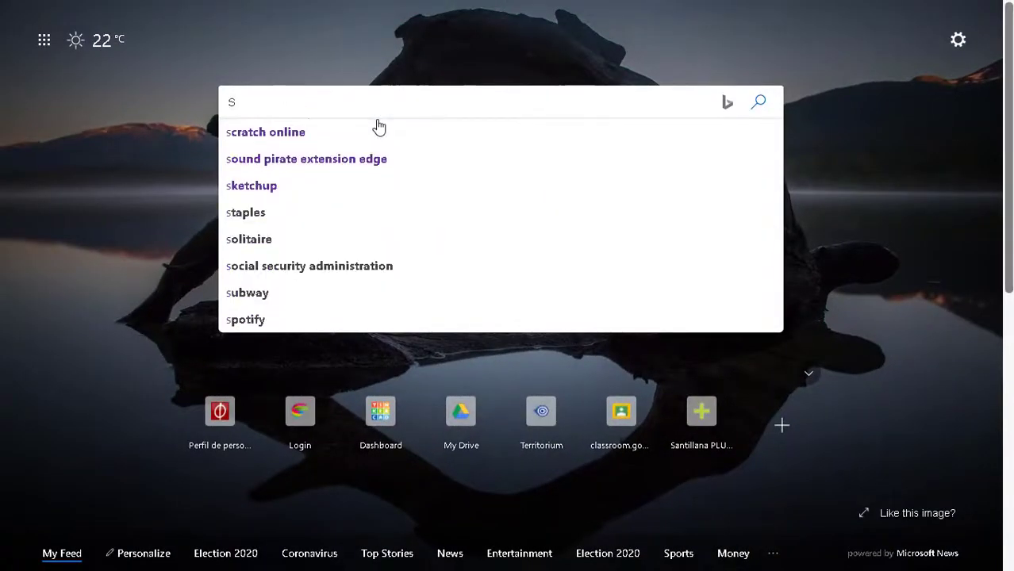
text(ketchup)
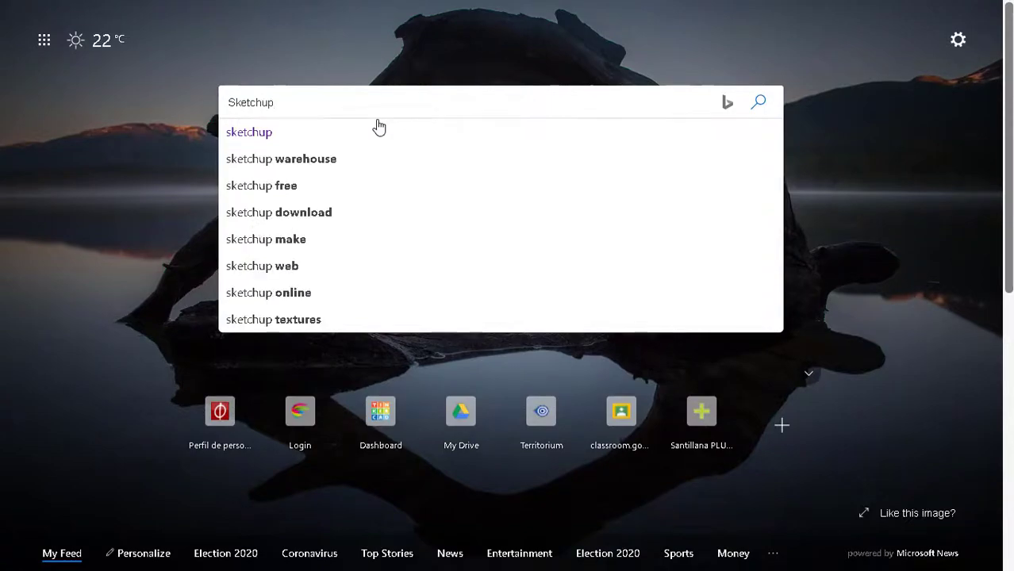
key(Return)
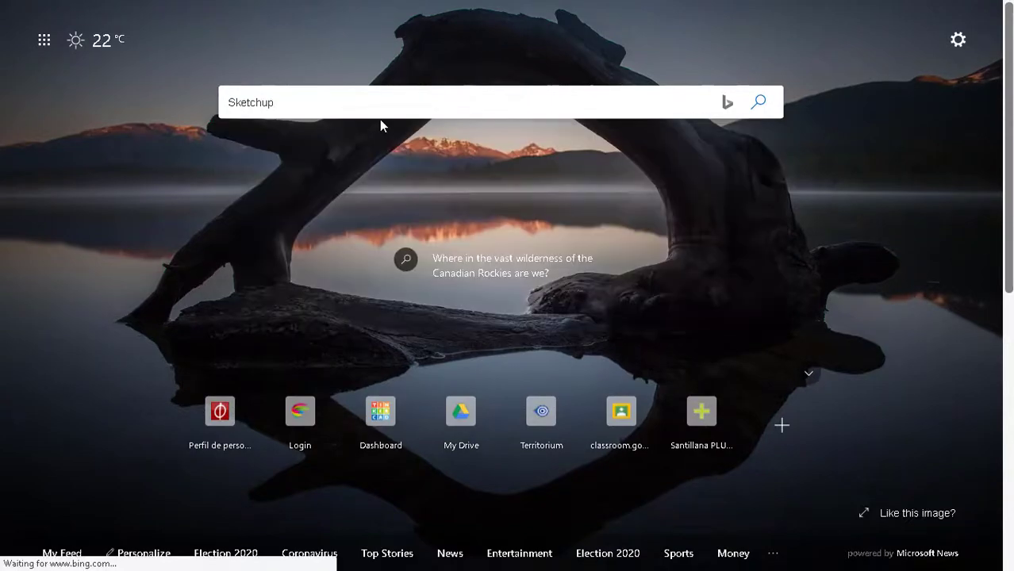
click(337, 52)
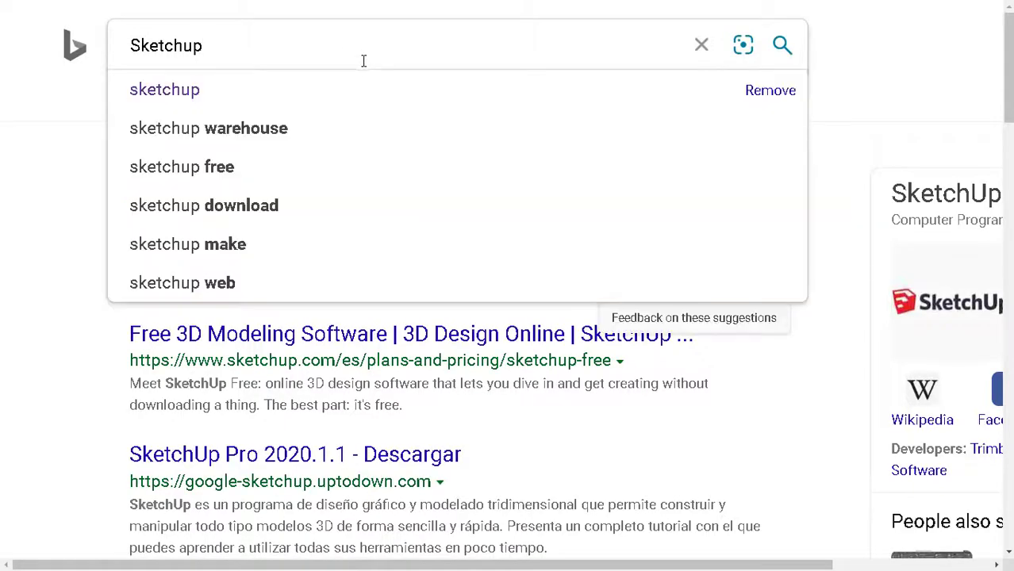
text(online)
key(Return)
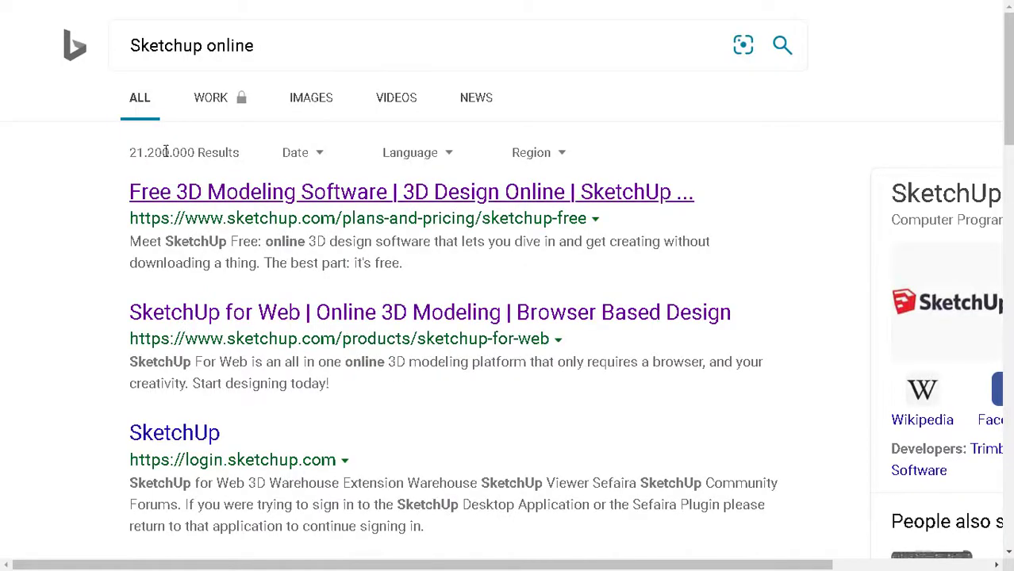
- Launch the free web modeler from the Free 3D Modeling Software result and create a model from Simple Template - Meters
click(301, 200)
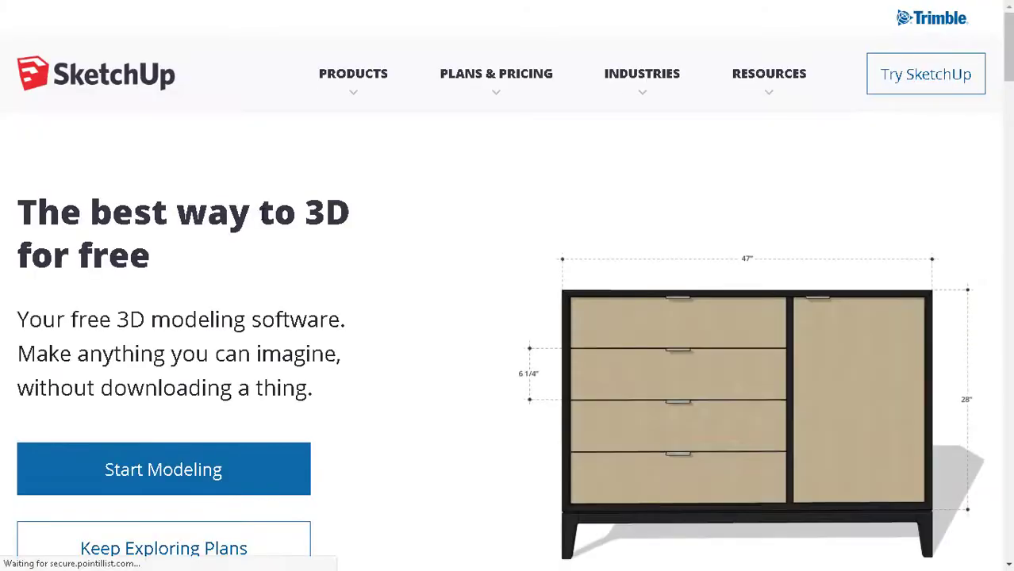
scroll(265, 215, down, 2)
click(201, 389)
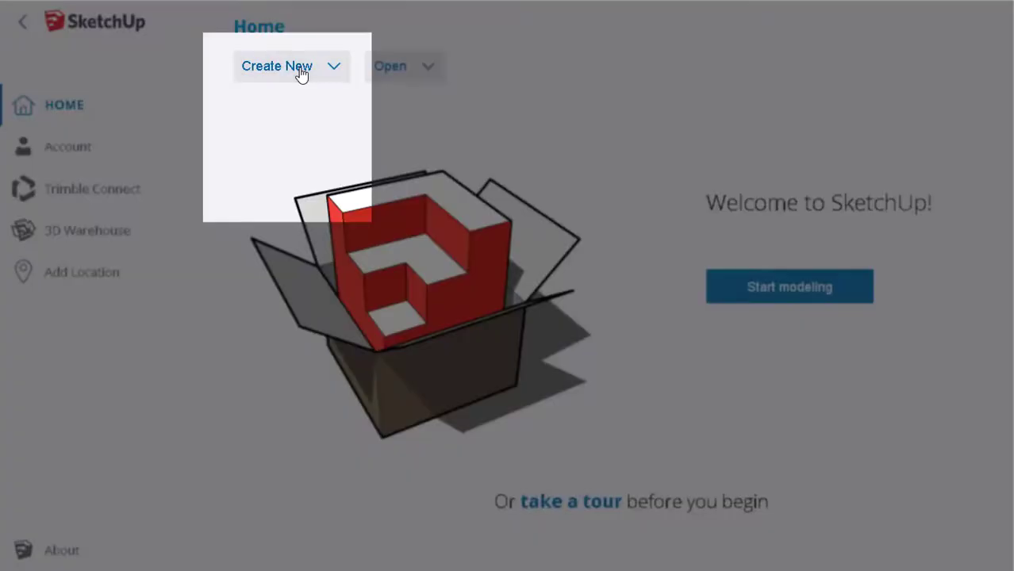
click(301, 73)
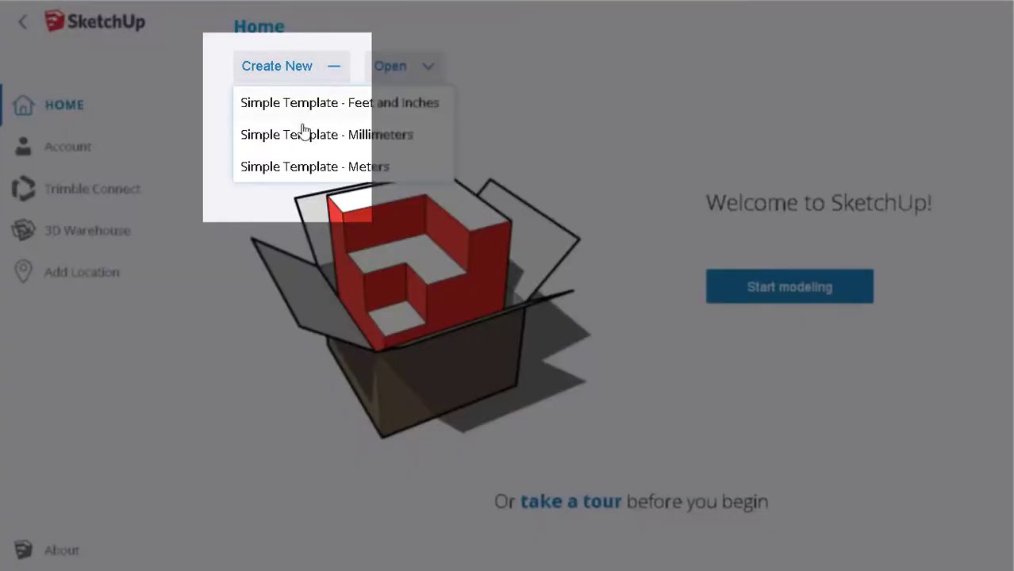
click(303, 167)
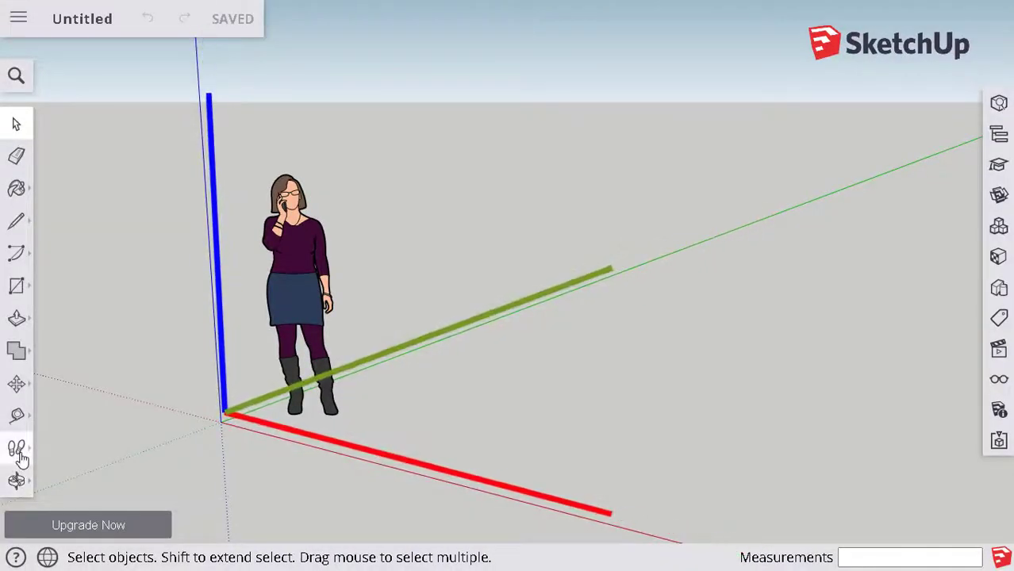
- Draw a closed four-sided face on the ground beside the origin with the Line tool, about 16.4 m wide and 15.8 m deep
click(19, 448)
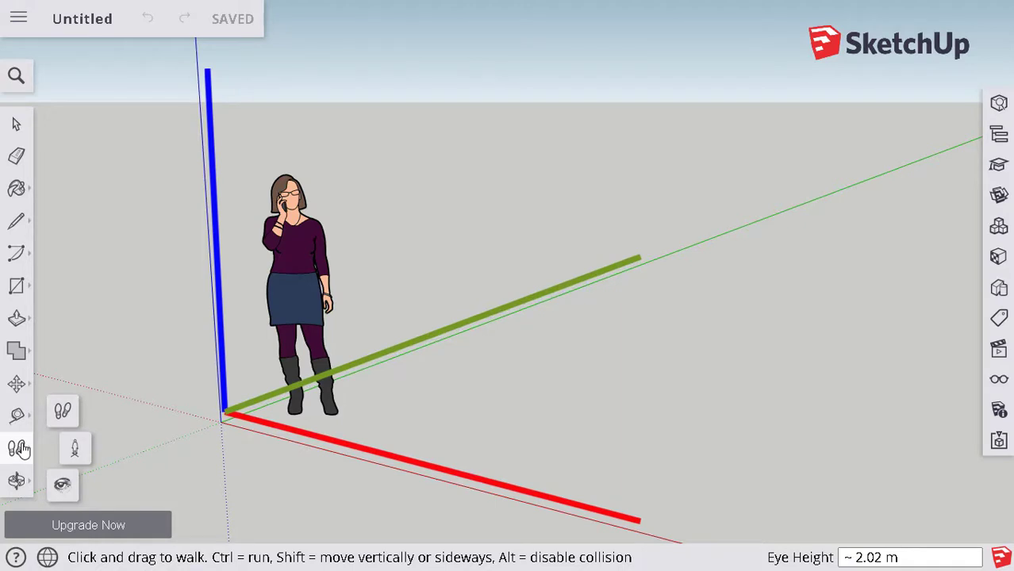
click(18, 483)
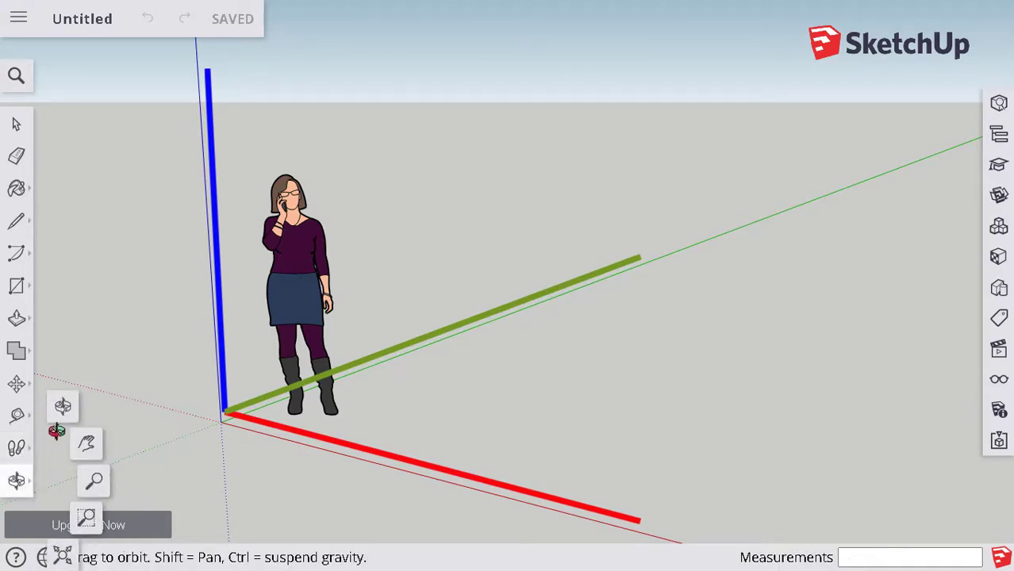
drag(494, 285, 384, 198)
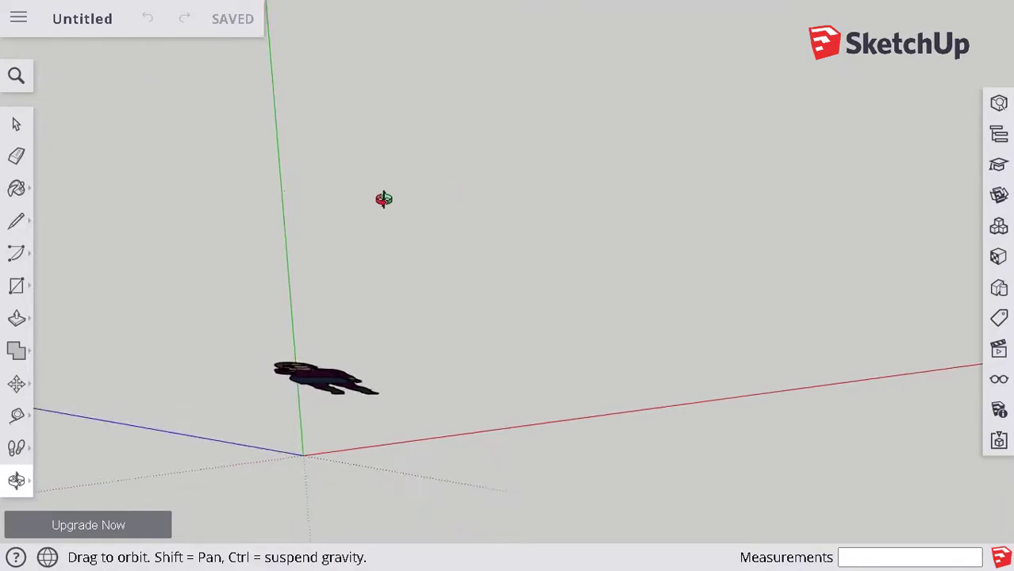
drag(350, 132, 314, 141)
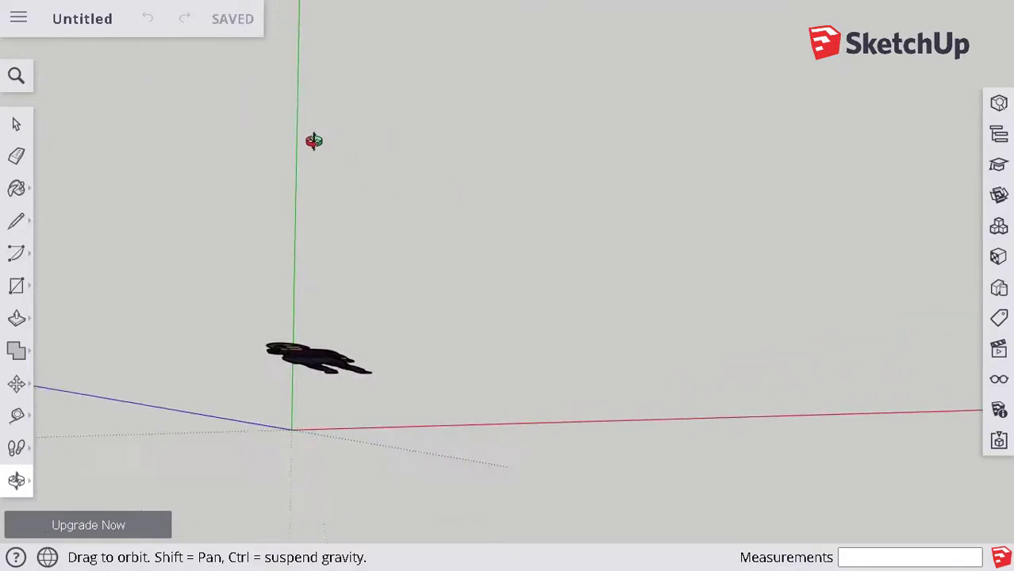
click(19, 220)
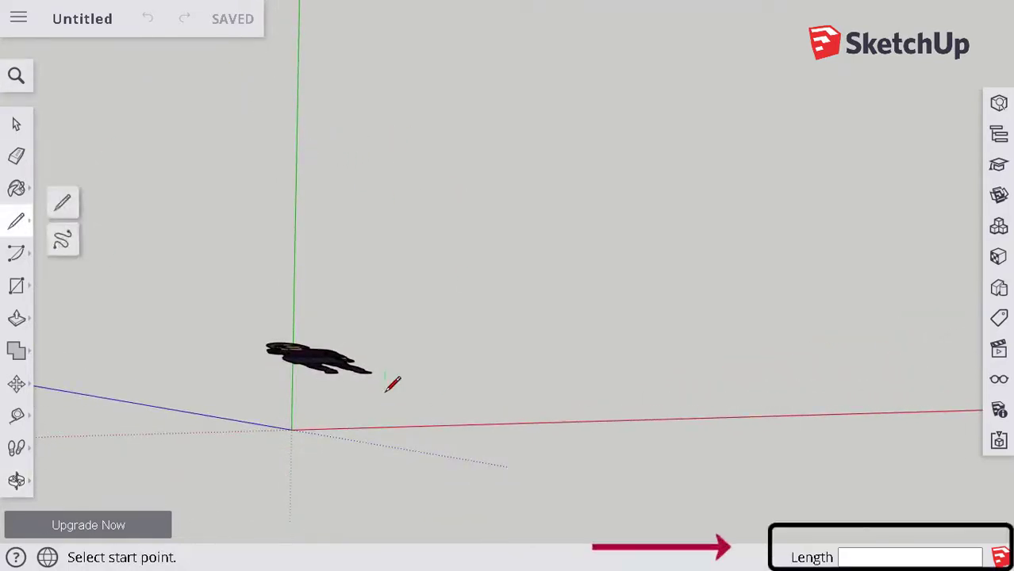
click(385, 390)
scroll(383, 88, down, 3)
middle_drag(389, 409, 394, 49)
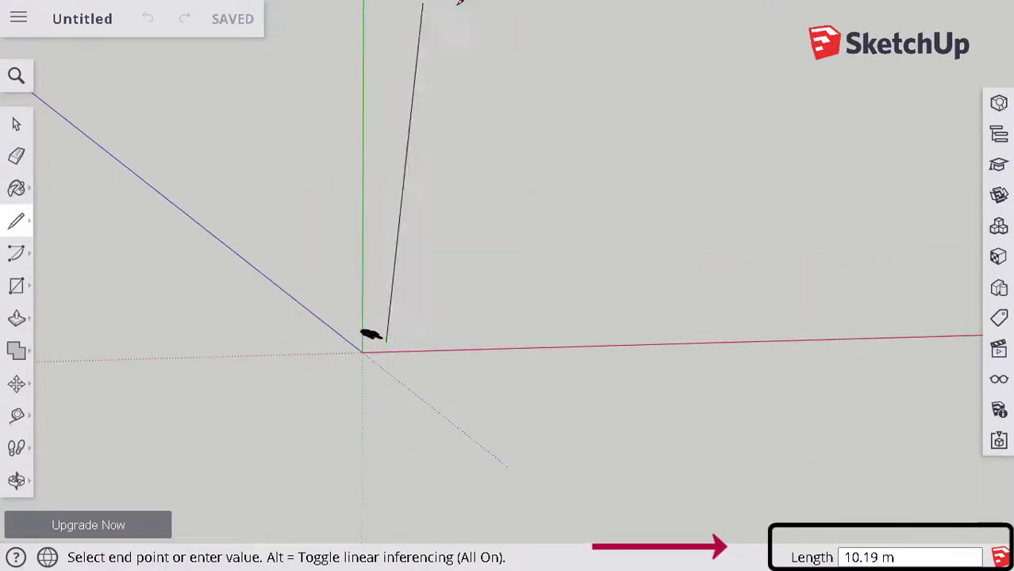
scroll(387, 4, up, 1)
scroll(387, 4, down, 1)
scroll(382, 414, down, 4)
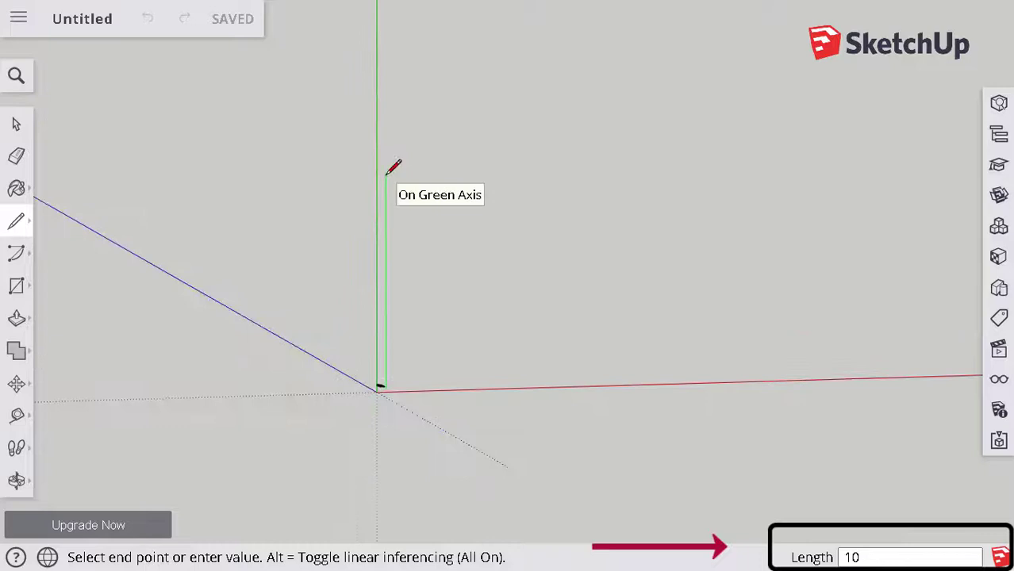
click(386, 172)
click(609, 167)
click(620, 380)
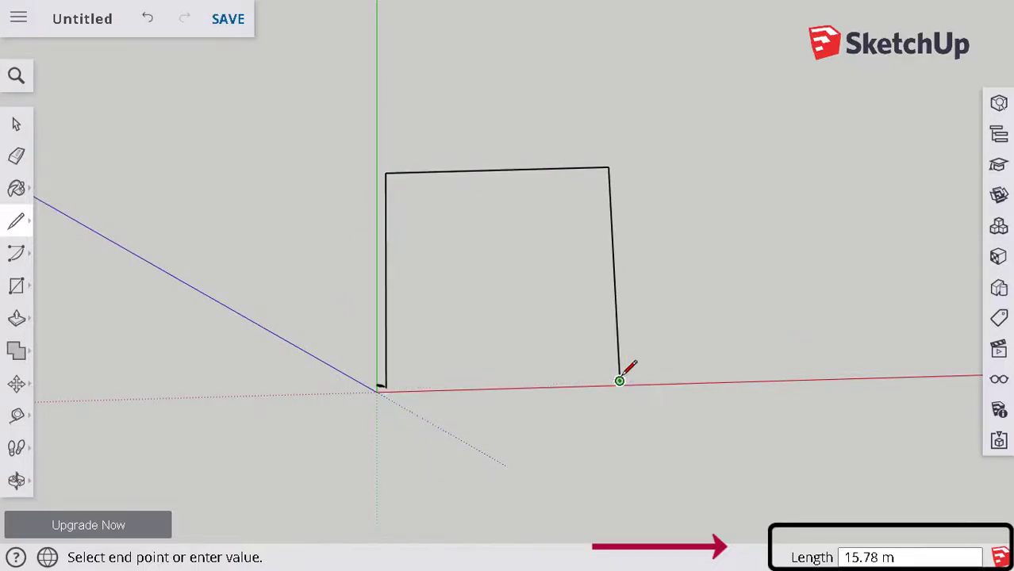
click(380, 387)
- Place a Tape Measure guide point 0.2 m from the face's corner nearest the origin, along the edge beside the red axis
ctrl+scroll(419, 387, up, 1)
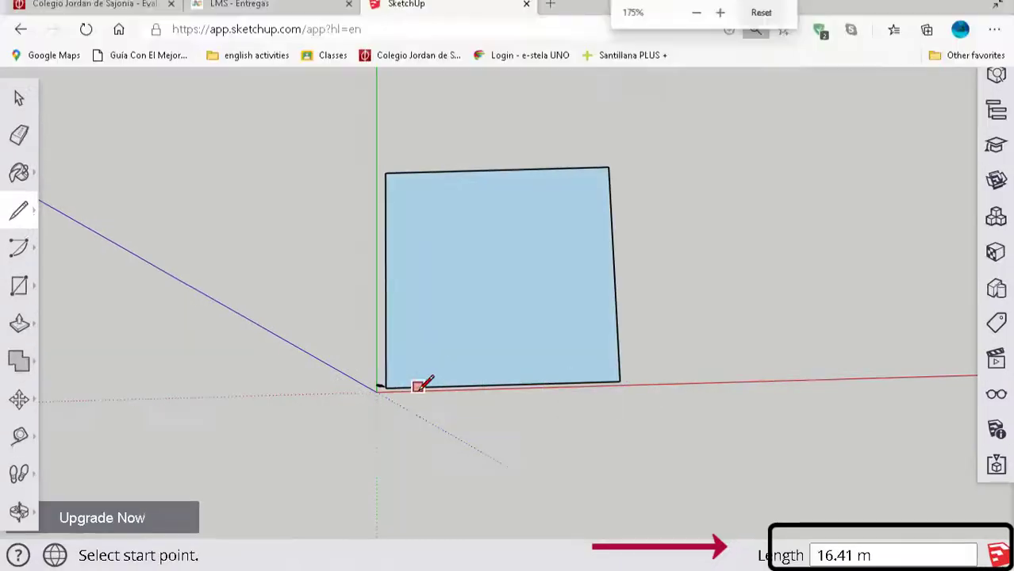
scroll(414, 385, up, 5)
click(19, 434)
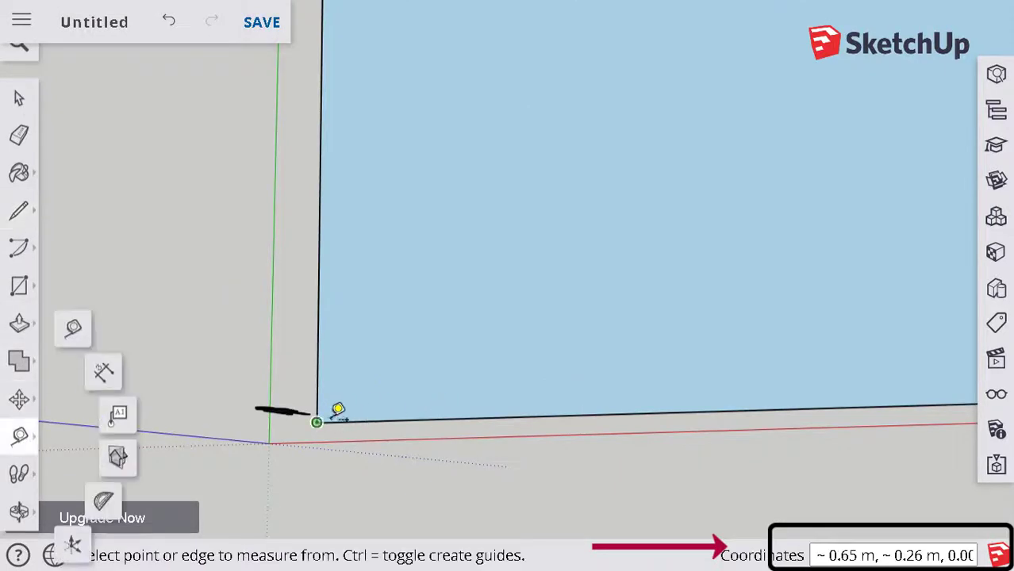
click(316, 421)
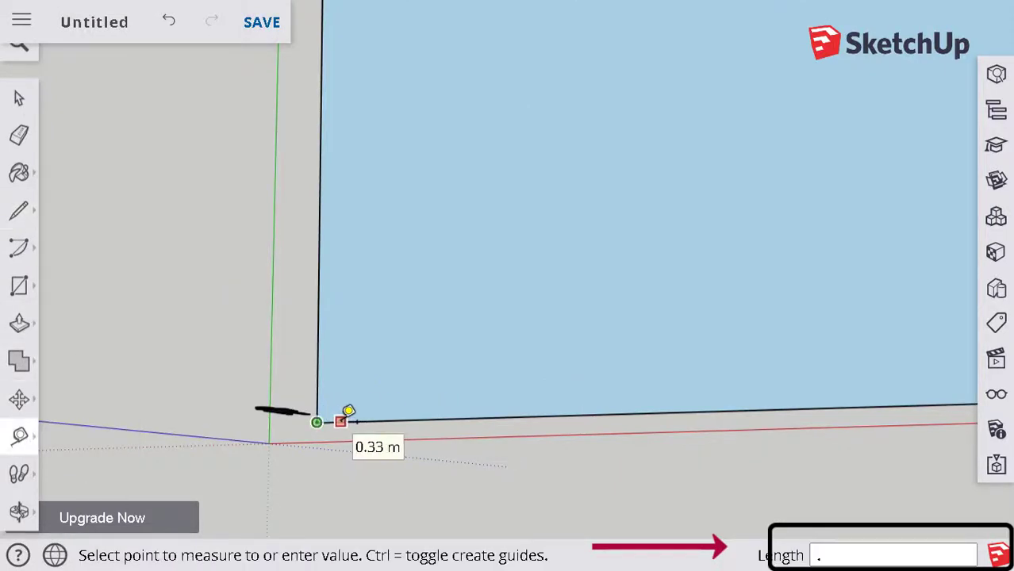
text(.2)
key(Return)
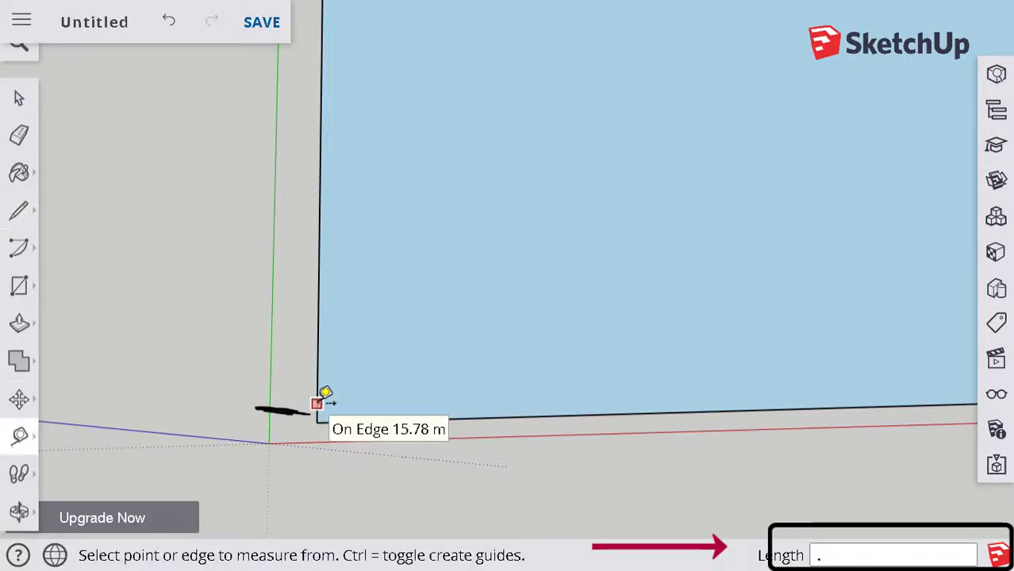
- Place a guide point 0.20 m from the same corner near the origin, along the edge beside the green axis
click(317, 404)
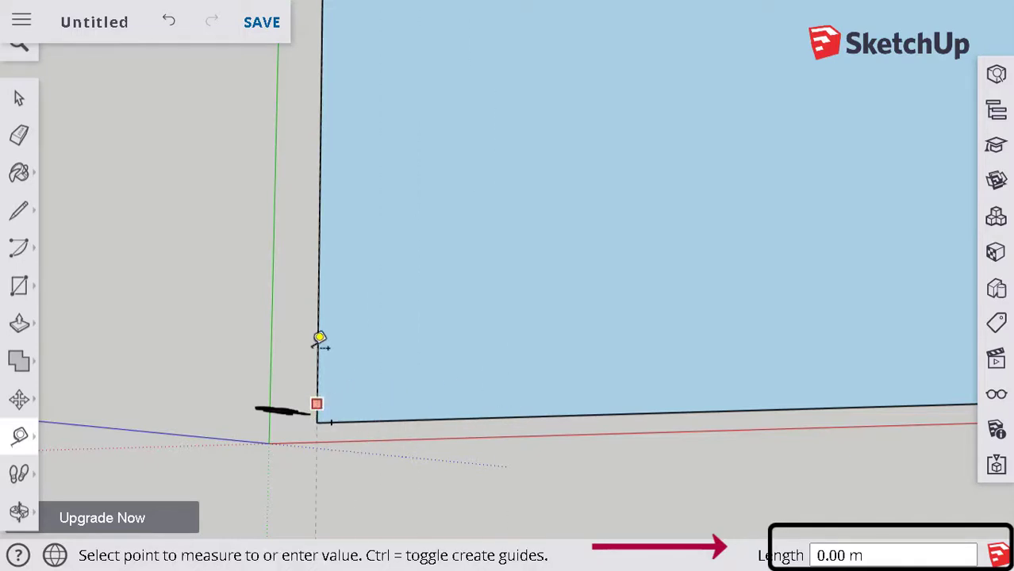
key(Escape)
click(316, 421)
text(.)
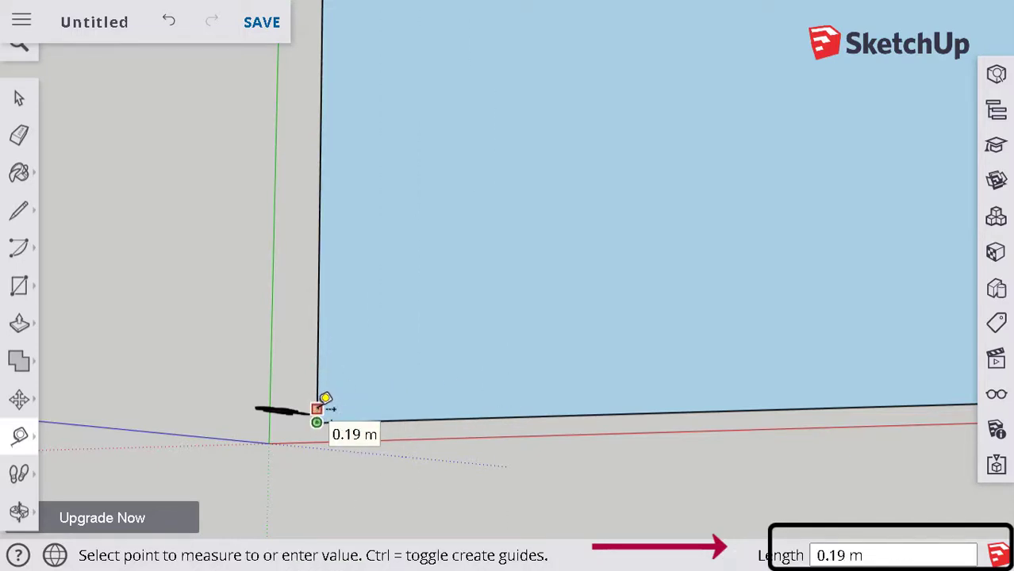
text(20)
key(Return)
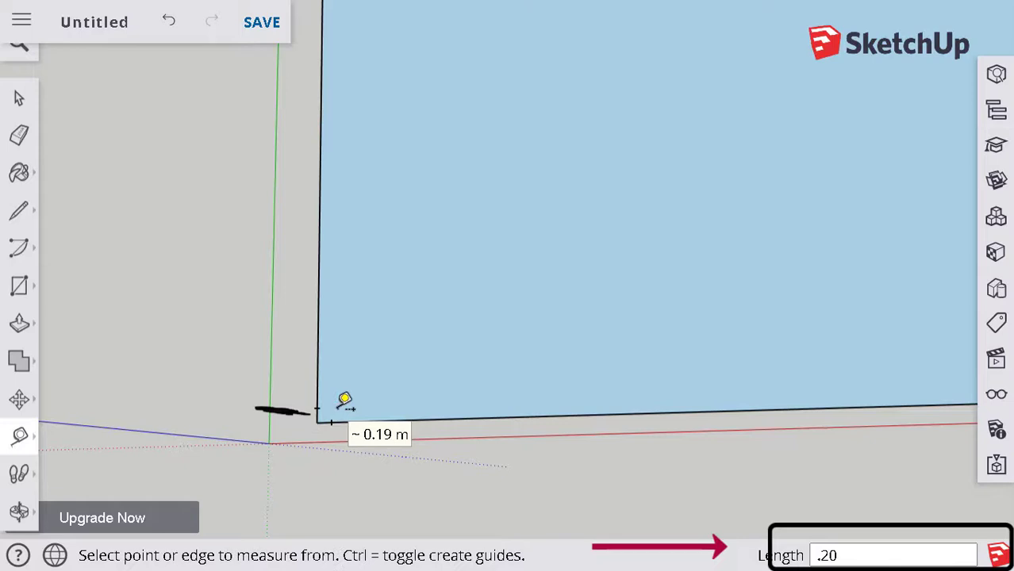
- Draw a line across the face from the guide point on the green-axis-side edge to the opposite edge, following the red-axis-side edge
scroll(174, 476, down, 3)
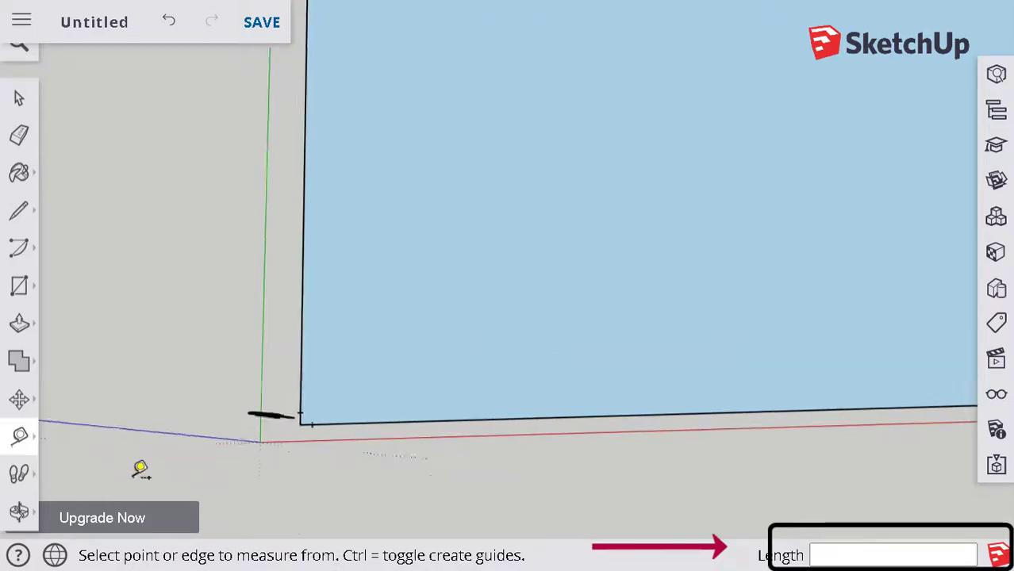
click(19, 211)
click(253, 433)
click(946, 411)
scroll(267, 437, down, 5)
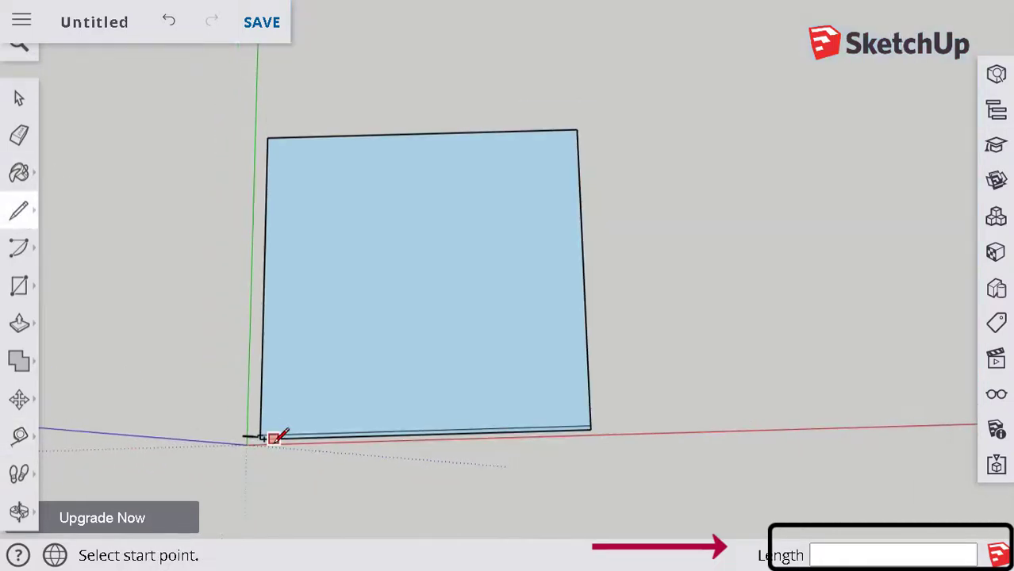
scroll(270, 442, up, 1)
scroll(268, 463, up, 2)
click(265, 468)
scroll(289, 300, up, 1)
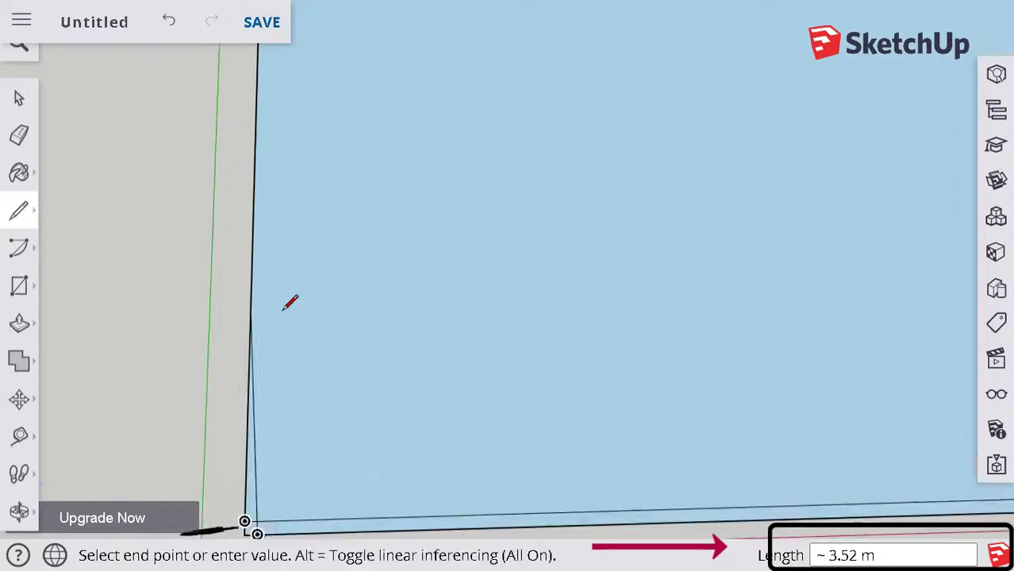
scroll(289, 492, down, 4)
click(289, 146)
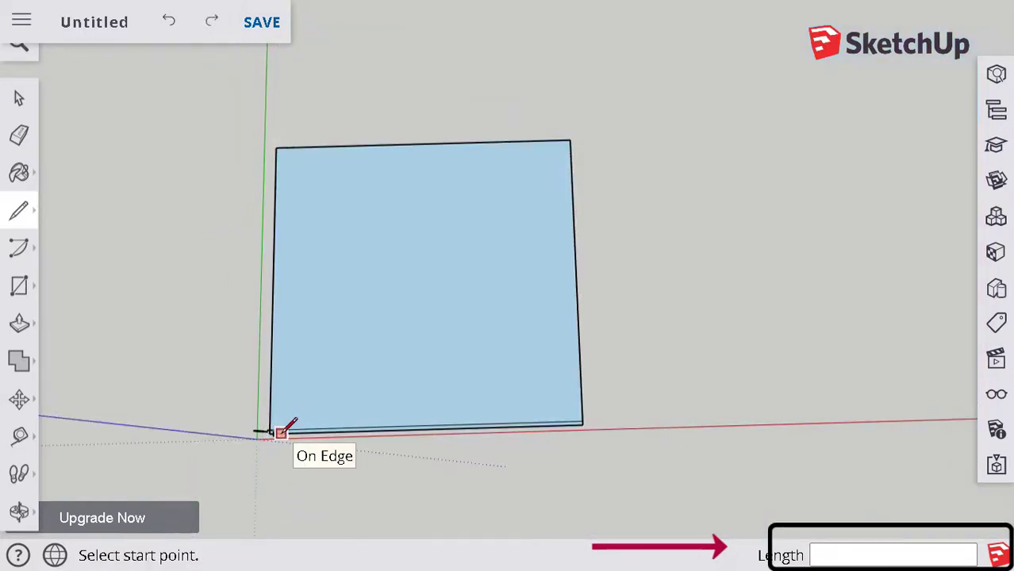
- Draw a line parallel to the green axis from the guide point on the red-axis-side edge to the face's far edge
scroll(269, 429, up, 3)
click(267, 427)
scroll(282, 369, down, 2)
scroll(279, 525, down, 1)
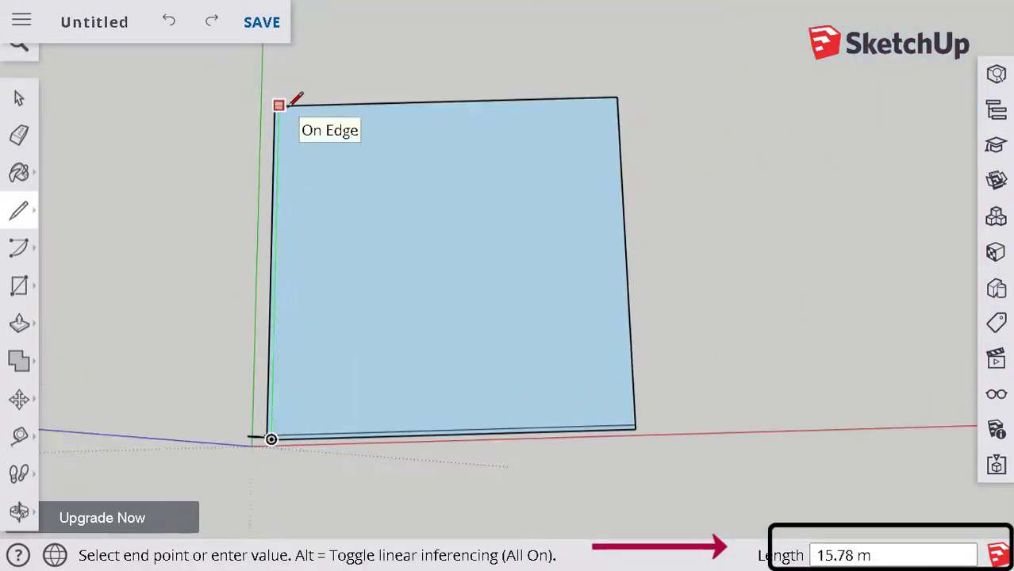
click(290, 105)
- Place a Tape Measure guide point 0.20 m from the face's corner farthest from the origin, along the far edge
click(19, 435)
scroll(640, 97, up, 4)
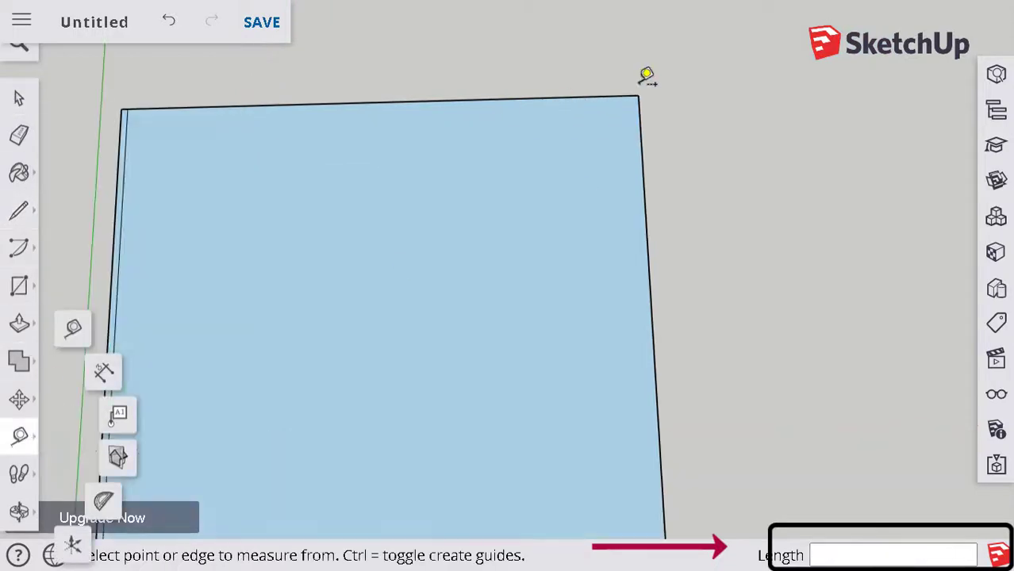
click(637, 109)
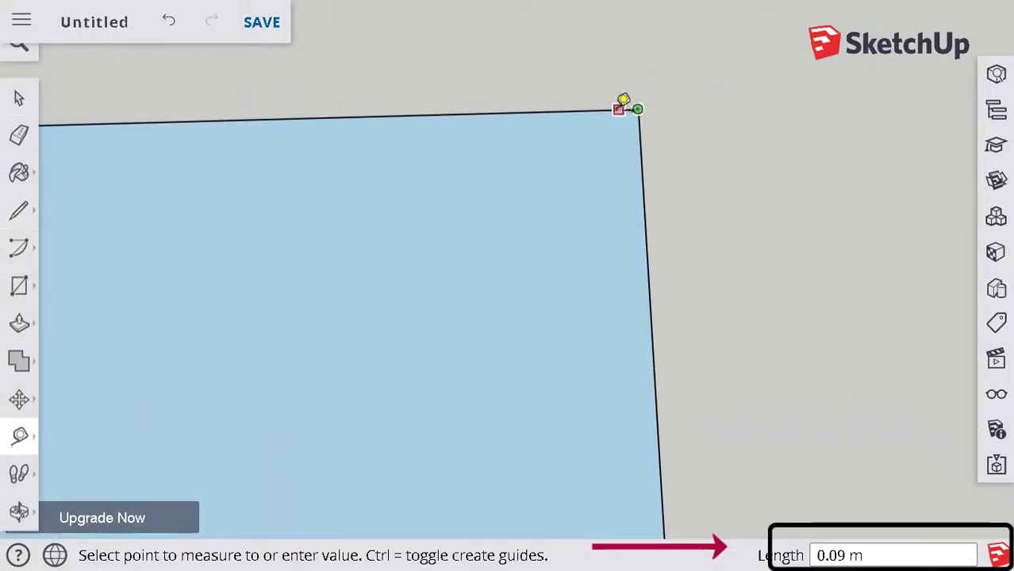
text(.20)
key(Return)
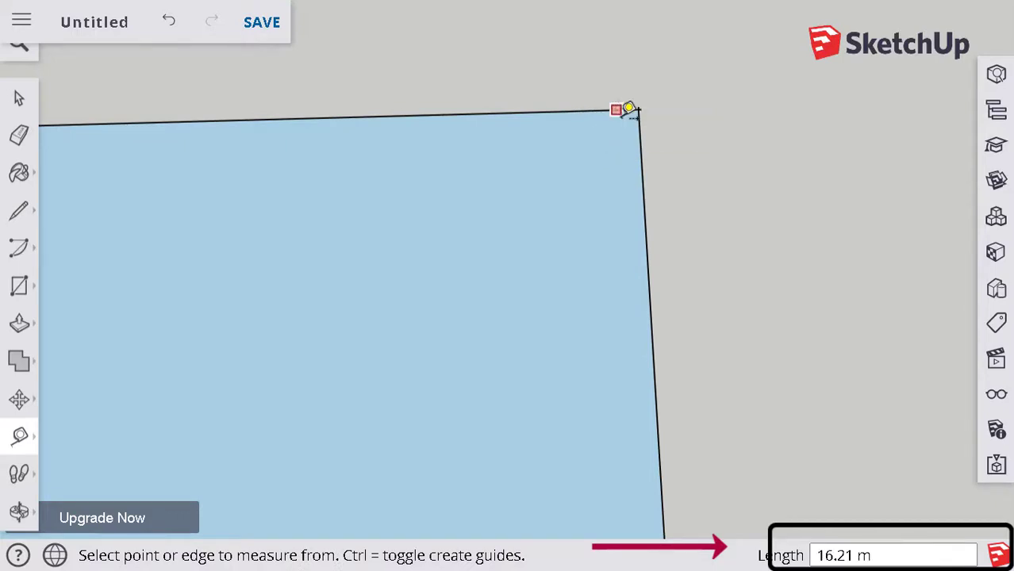
scroll(636, 110, down, 4)
scroll(632, 110, up, 4)
click(665, 105)
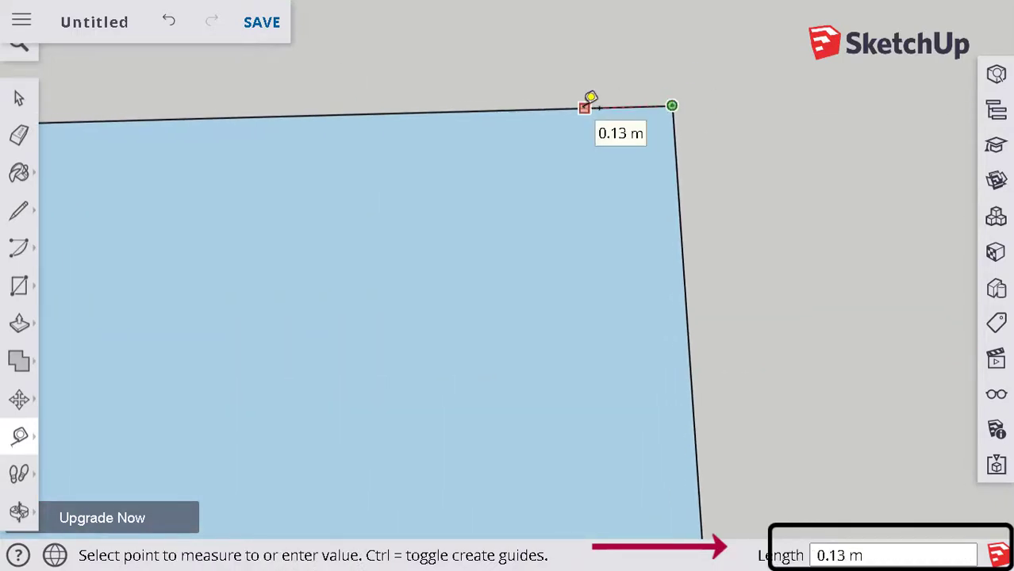
key(Return)
- Place a guide point 0.20 m from the corner farthest from the origin, along the side edge opposite the green axis
click(671, 106)
text(.20)
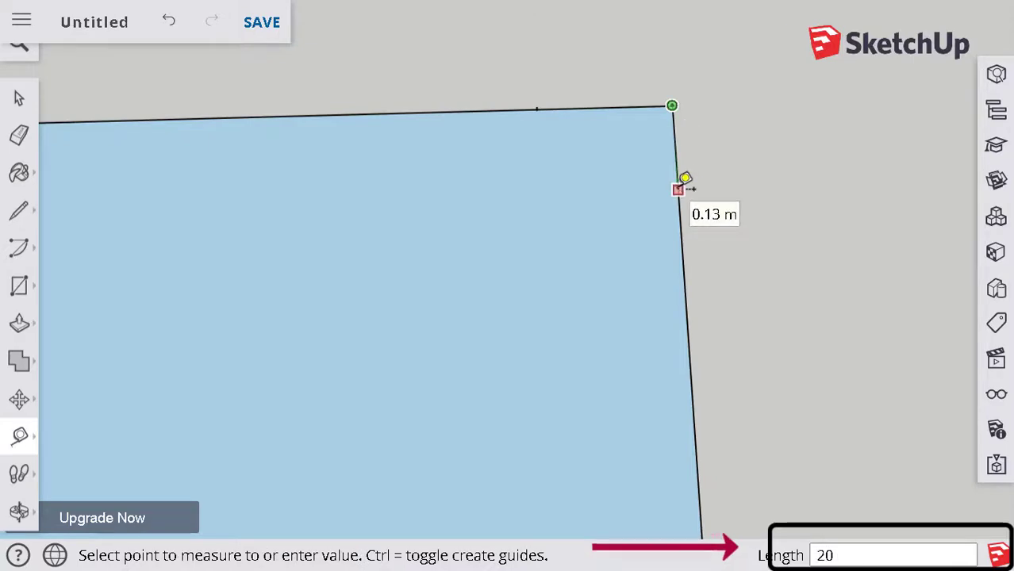
key(Return)
click(671, 106)
key(Escape)
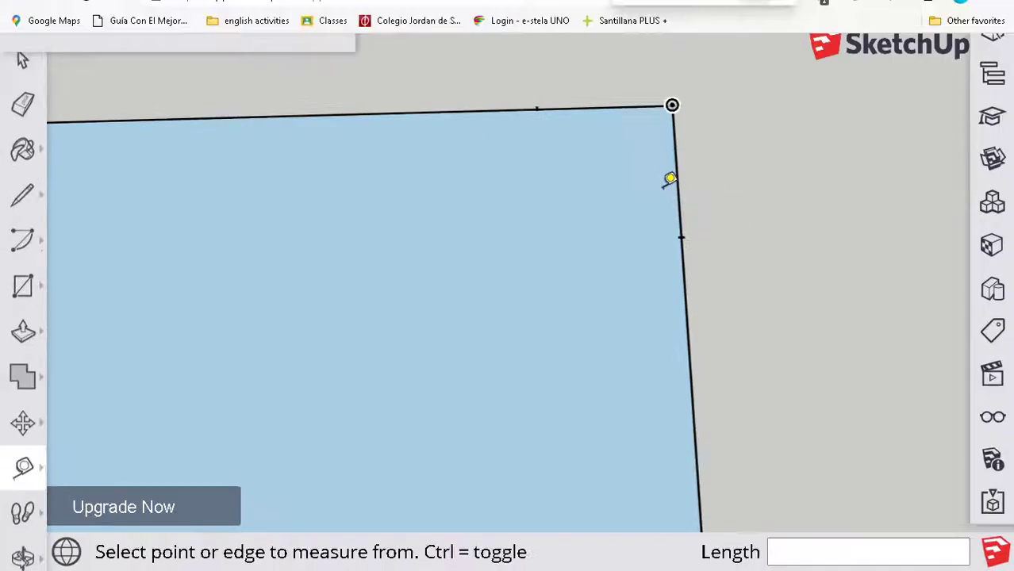
- Draw a line parallel to the red axis from the guide point on the side edge opposite the green axis to the green-axis-side edge
key(F11)
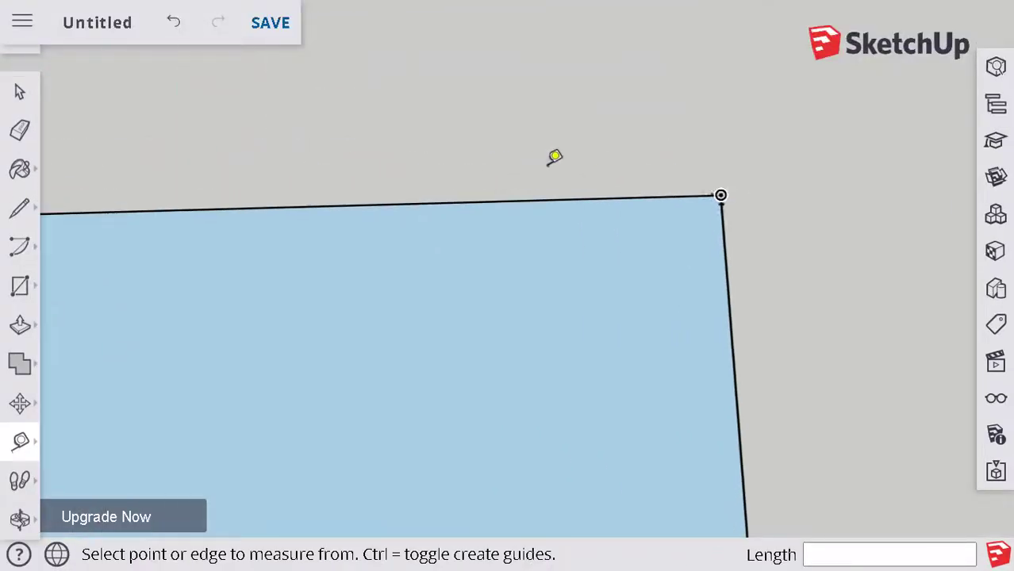
key(l)
click(736, 206)
scroll(839, 202, up, 1)
scroll(834, 204, down, 4)
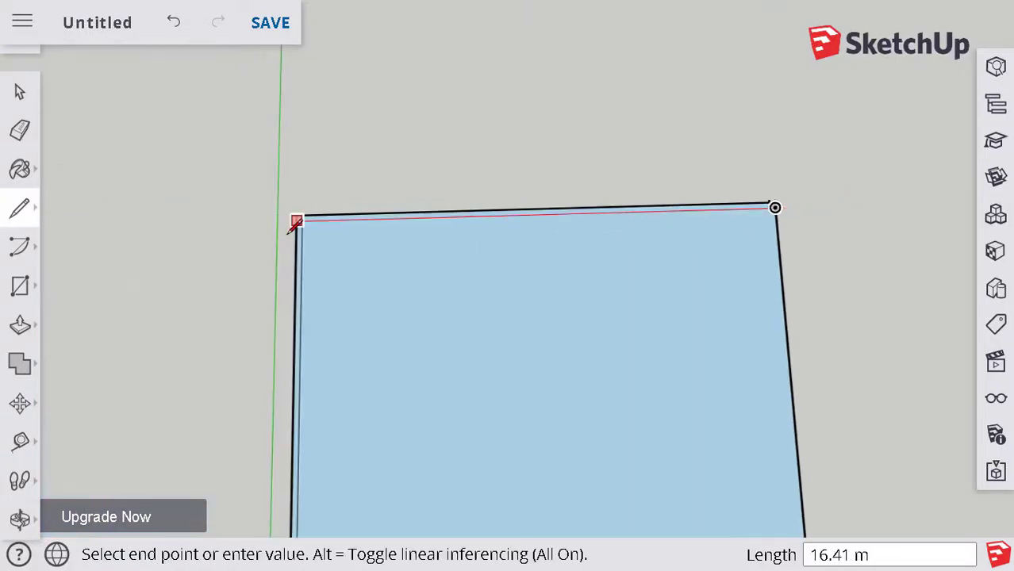
scroll(297, 230, up, 6)
click(298, 232)
scroll(284, 227, down, 6)
scroll(741, 279, down, 2)
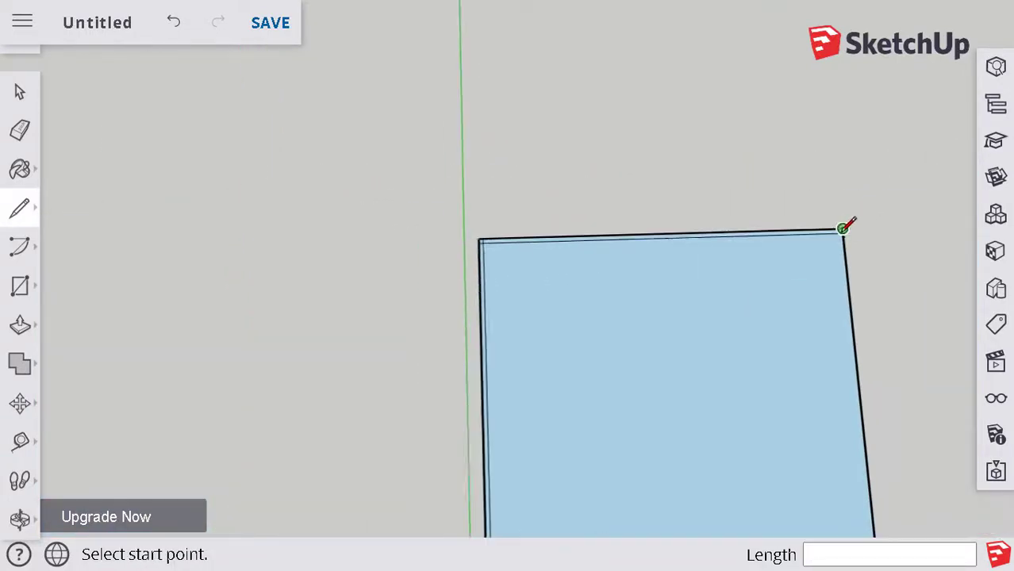
- Draw a line from the guide point on the far edge to the red-axis-side edge, following the side edge opposite the green axis
scroll(843, 229, up, 4)
click(833, 225)
scroll(825, 158, down, 5)
scroll(844, 397, up, 5)
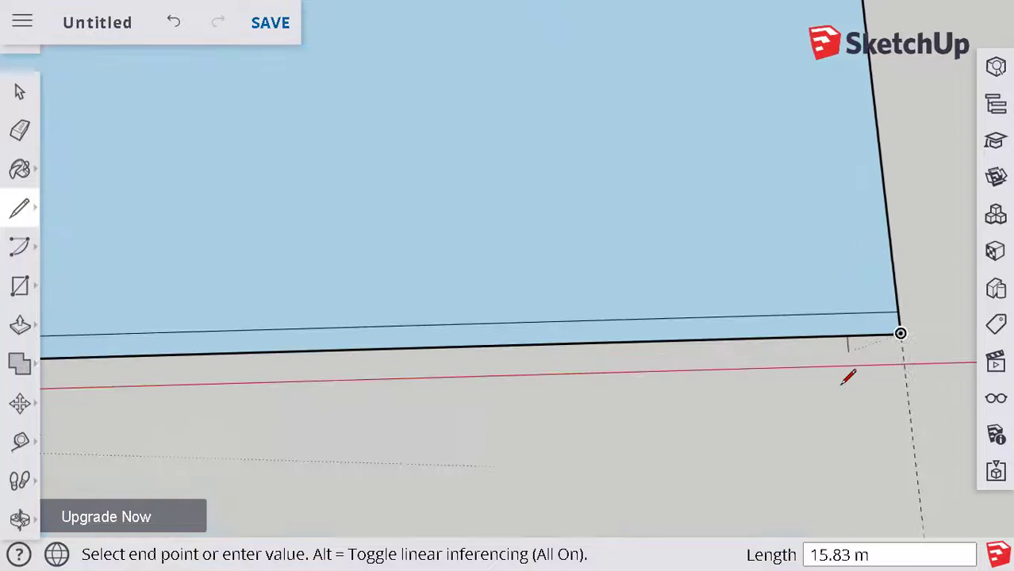
click(876, 333)
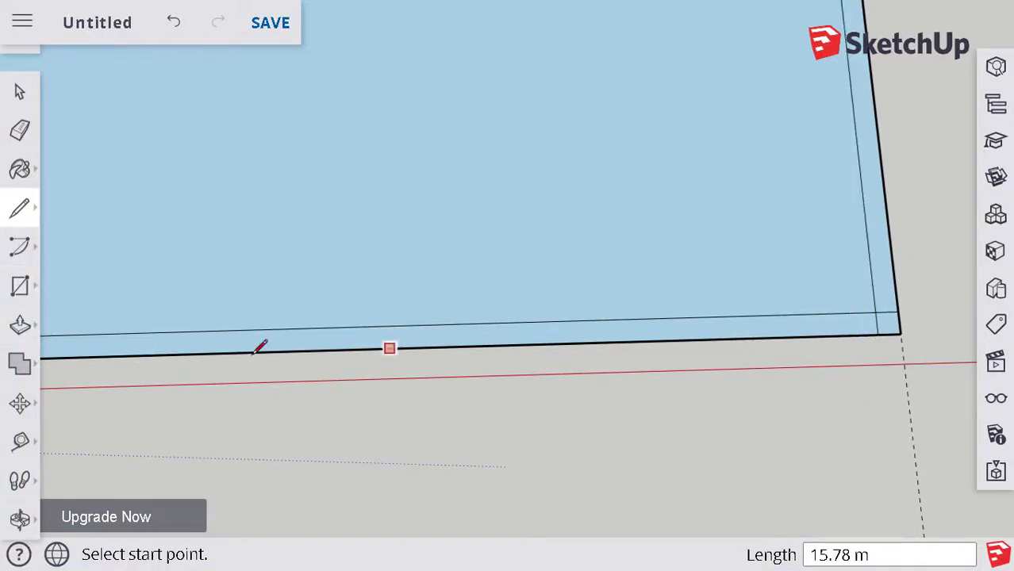
scroll(211, 383, down, 3)
scroll(785, 310, down, 3)
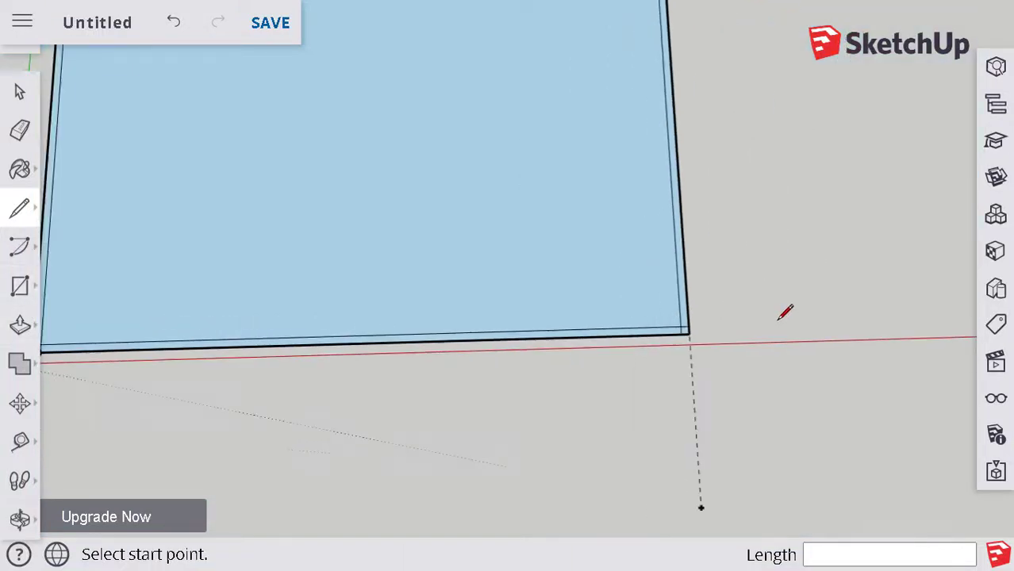
- Place a guide point 6.16 m from the inner corner nearest the origin along the red-axis-side inner line, and remove the stray guide line
click(20, 440)
click(185, 338)
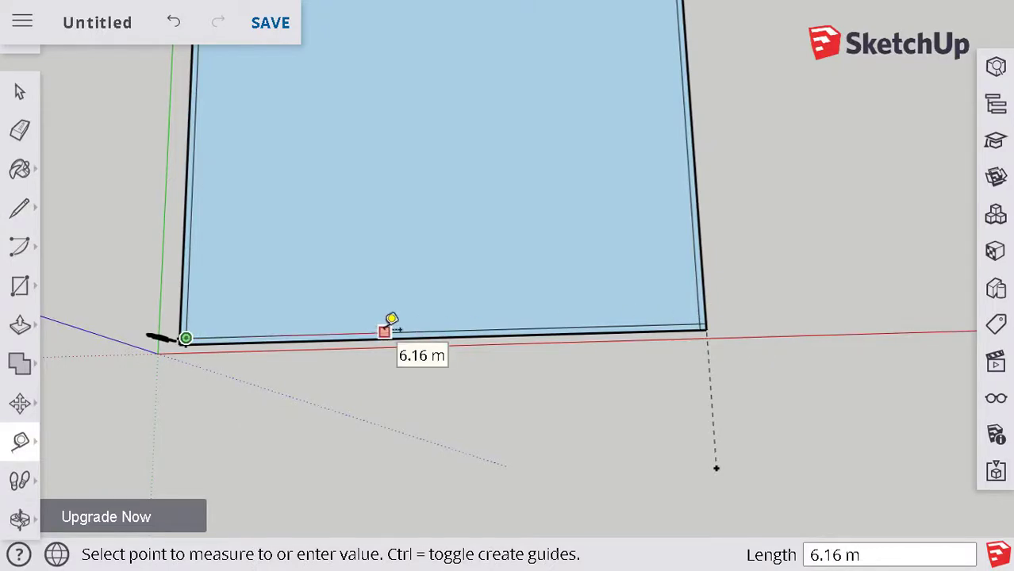
key(Return)
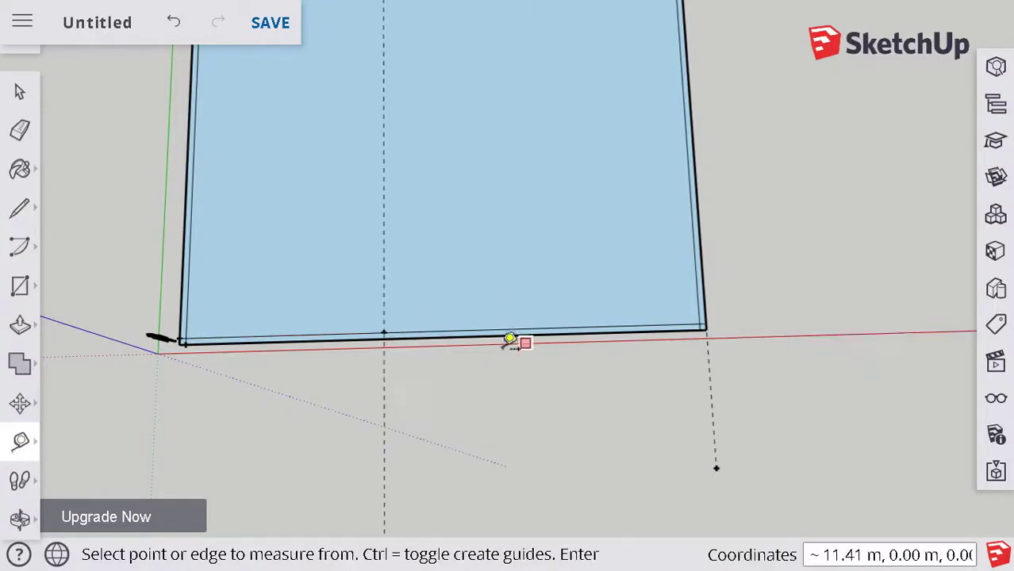
key(l)
click(384, 332)
key(Escape)
click(19, 132)
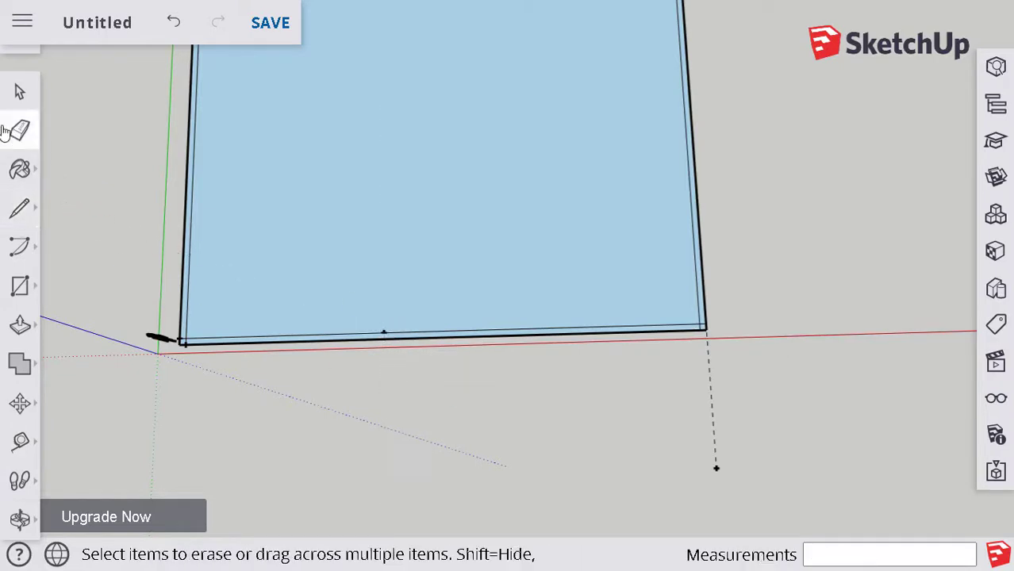
- Draw a short line across the red-axis-side strip from the 6.16 m guide point to the outer edge
key(l)
click(384, 333)
key(Escape)
- Place a second guide point 6.16 m from the opposite inner corner along the same red-axis-side inner line
click(20, 440)
click(185, 338)
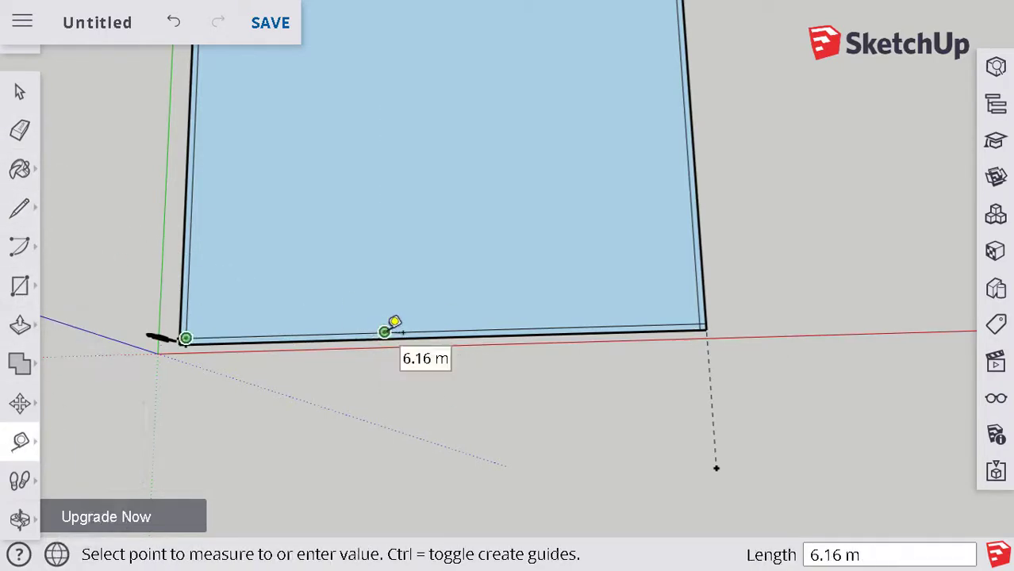
text(6.16)
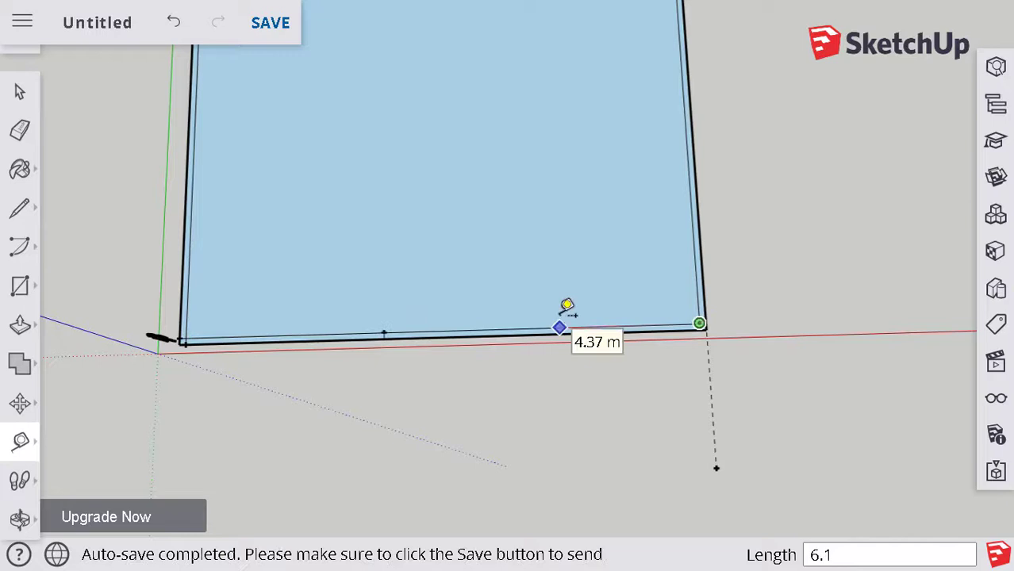
key(Return)
click(185, 338)
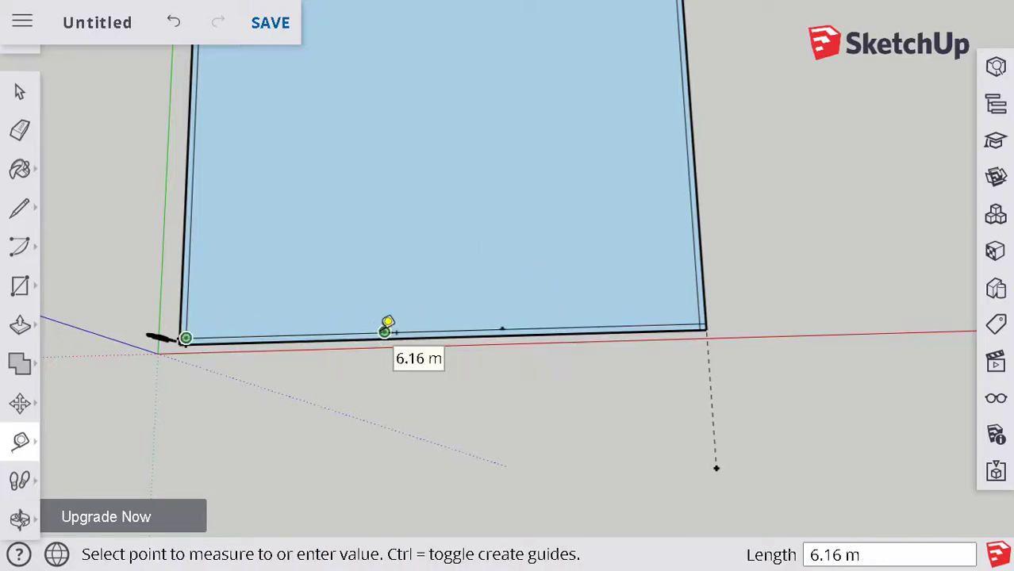
click(704, 326)
- Draw a short line across the strip from the second guide point and reduce the page zoom to 100%
key(l)
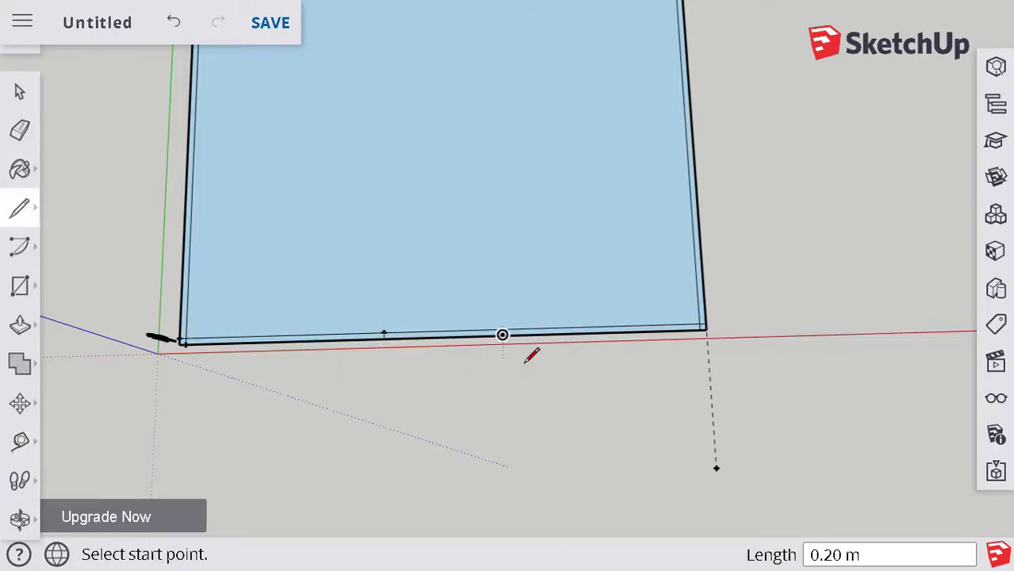
key(ctrl+minus)
key(ctrl+minus)
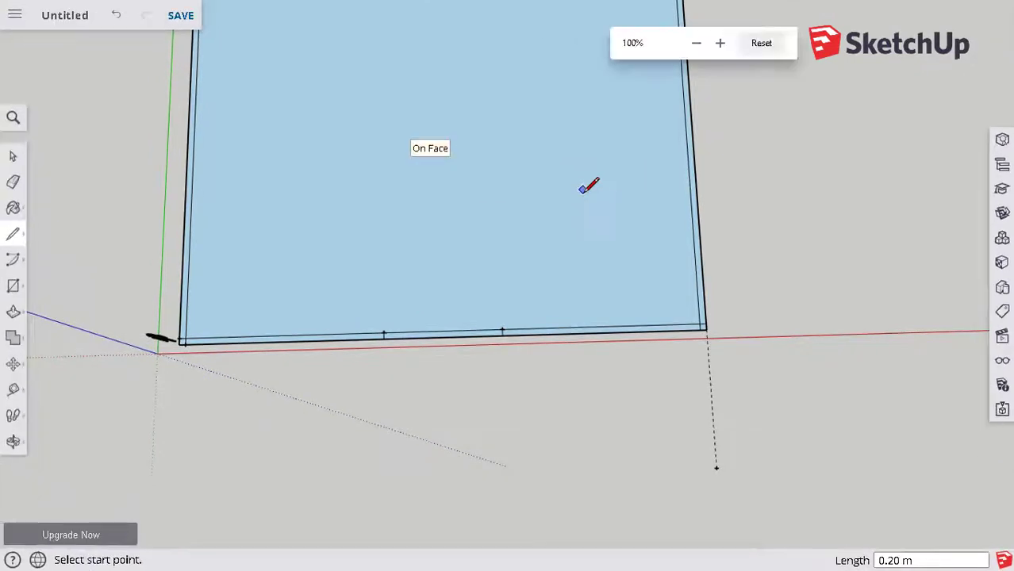
- Erase the line pieces crossing the border strip's corner nearest the origin
click(6, 442)
click(63, 402)
drag(89, 188, 132, 296)
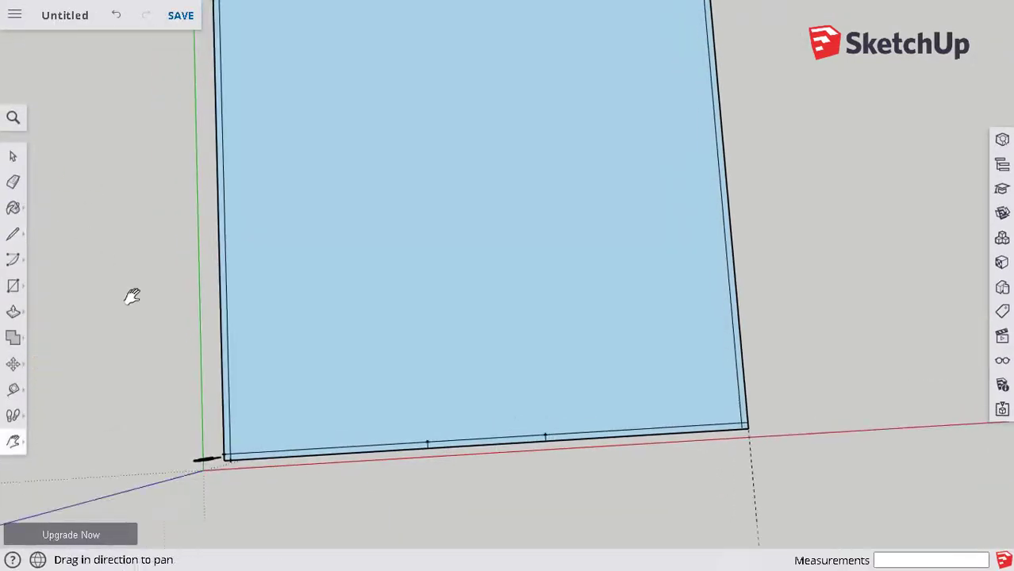
click(14, 185)
scroll(245, 472, down, 2)
scroll(230, 460, up, 5)
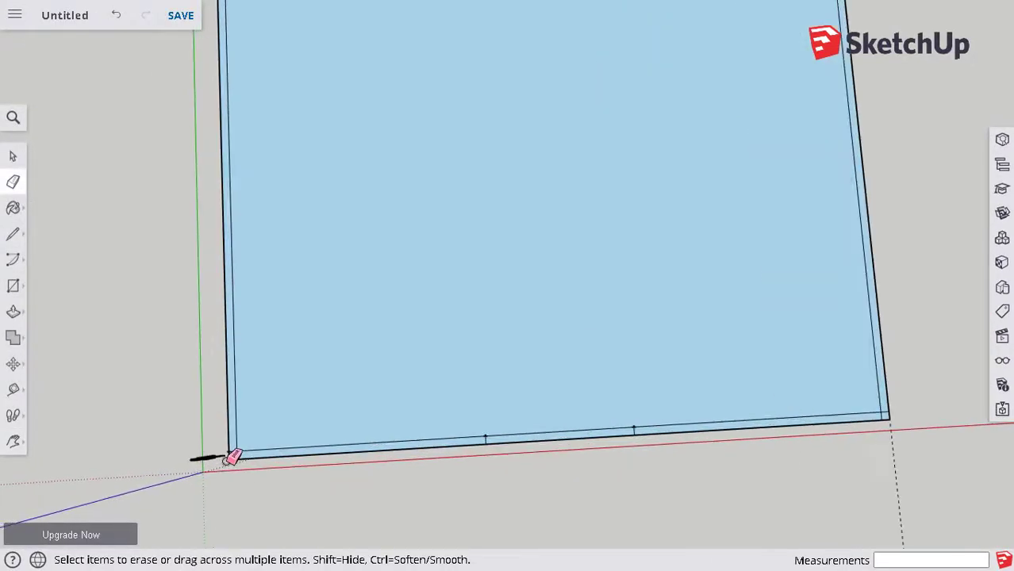
scroll(233, 460, up, 3)
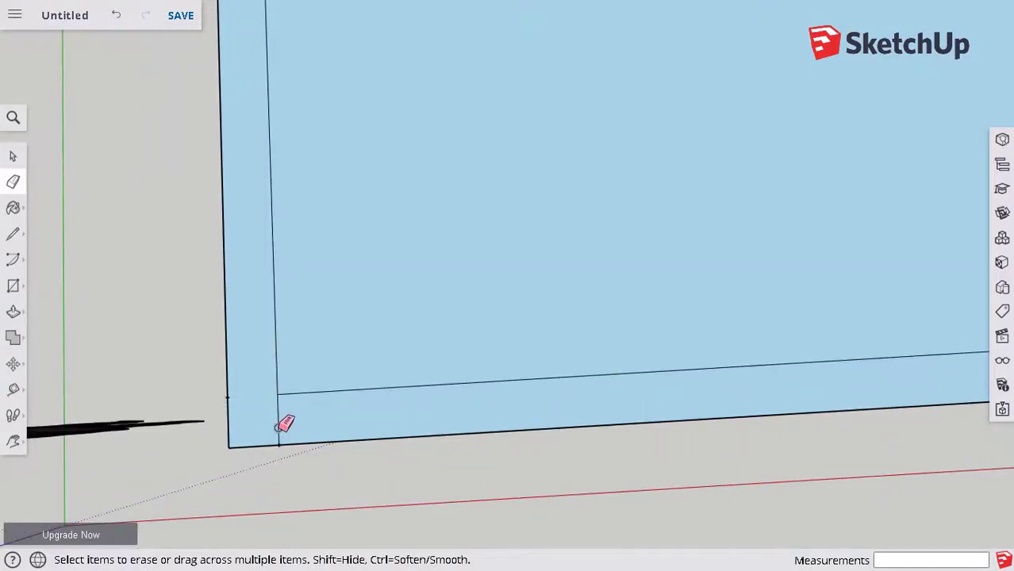
- Erase the outer and inner edges between the two short lines to open a gap in the border and remove the inner floor face
scroll(163, 396, down, 2)
scroll(248, 398, down, 2)
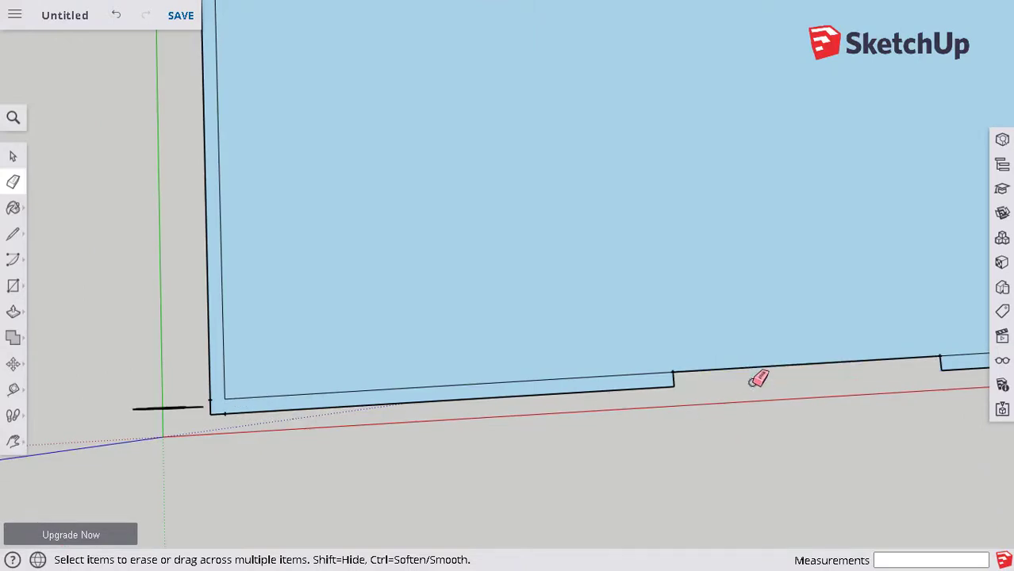
scroll(448, 346, up, 2)
scroll(450, 349, down, 2)
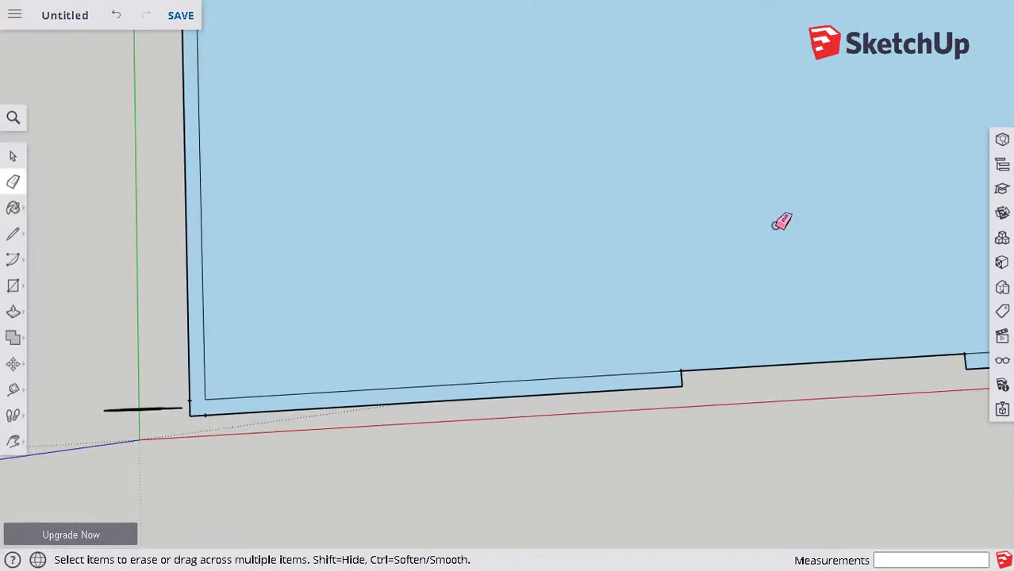
click(780, 365)
scroll(389, 194, up, 3)
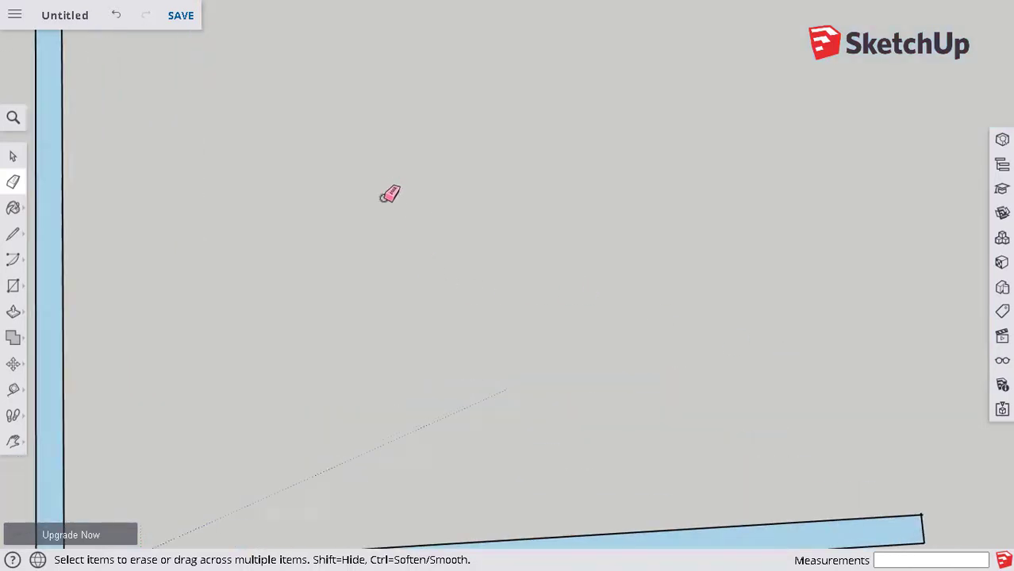
- Erase the line pieces crossing the corner at the far end of the red-axis side, along with the dashed guide line extending from it
scroll(393, 217, down, 3)
scroll(389, 217, down, 2)
middle_drag(389, 217, 845, 333)
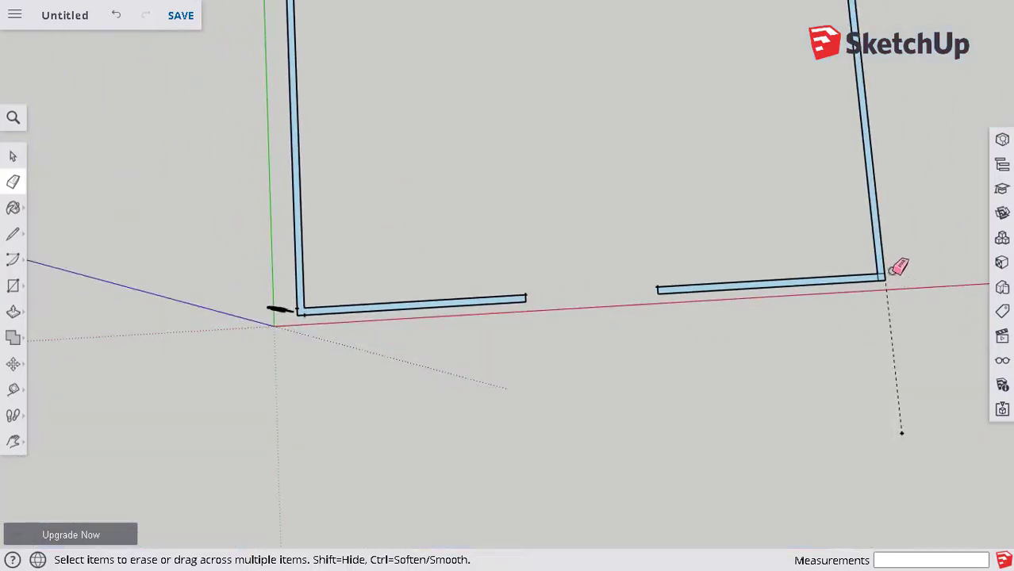
scroll(896, 268, up, 5)
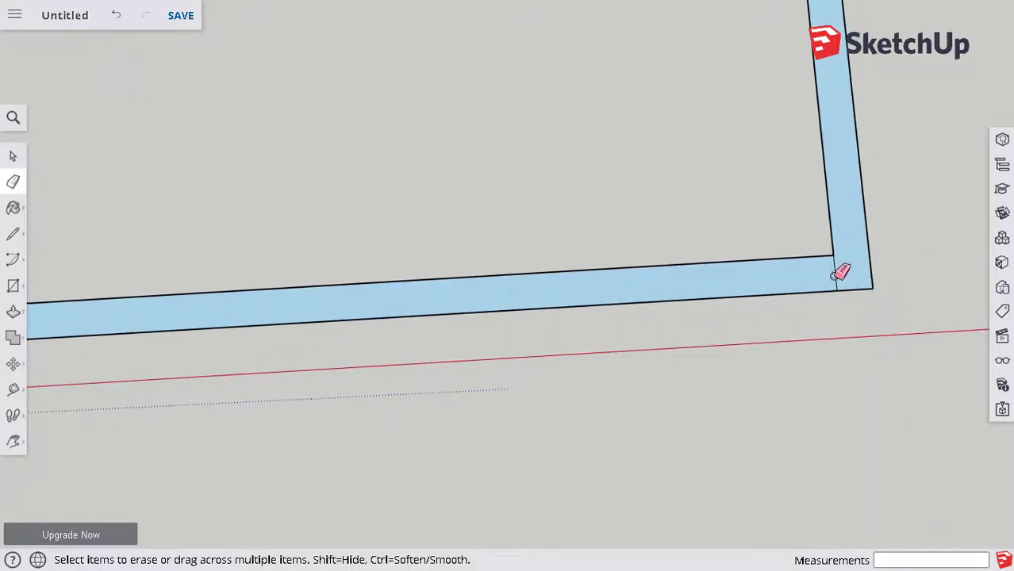
scroll(643, 223, down, 2)
scroll(657, 252, down, 2)
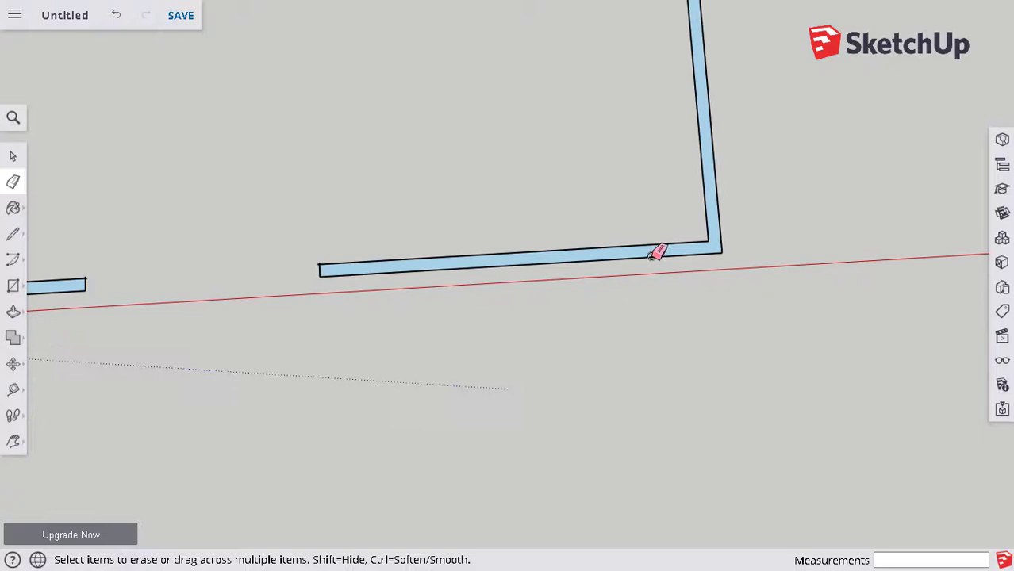
- Erase the line pieces crossing the border strip's corner farthest from the origin
scroll(711, 465, down, 3)
middle_drag(717, 478, 735, 284)
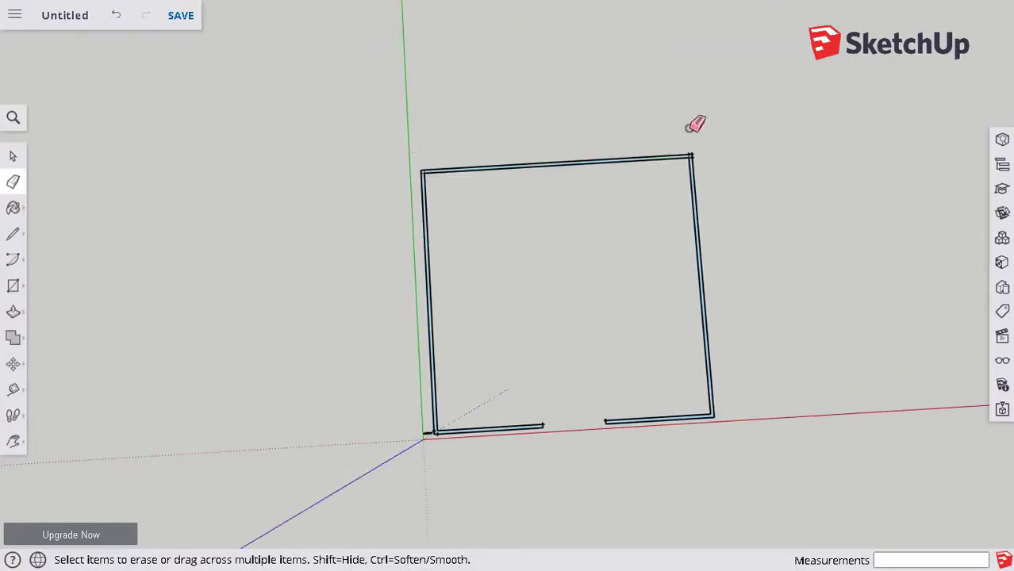
scroll(704, 152, up, 4)
scroll(599, 182, up, 3)
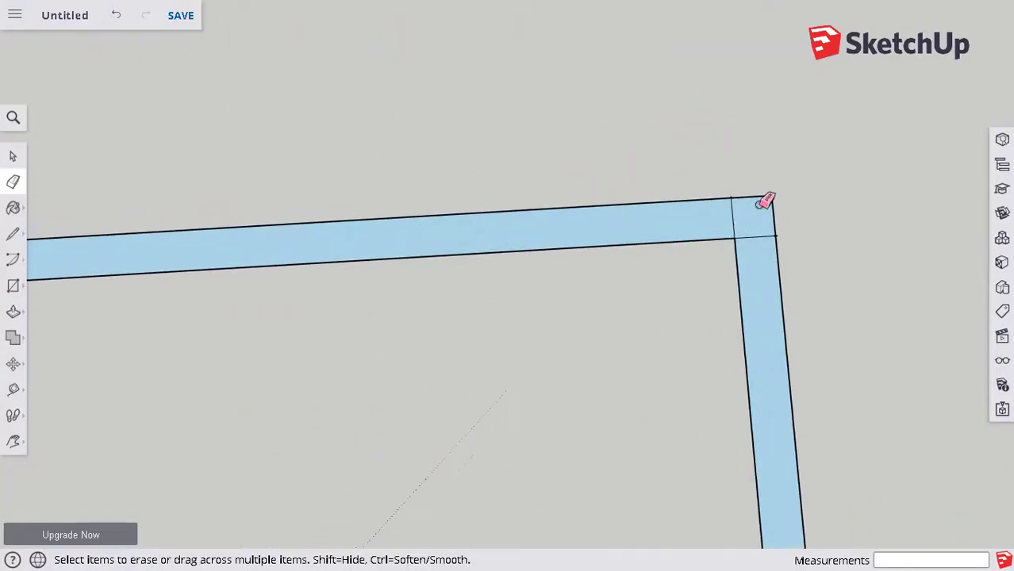
middle_drag(760, 203, 750, 270)
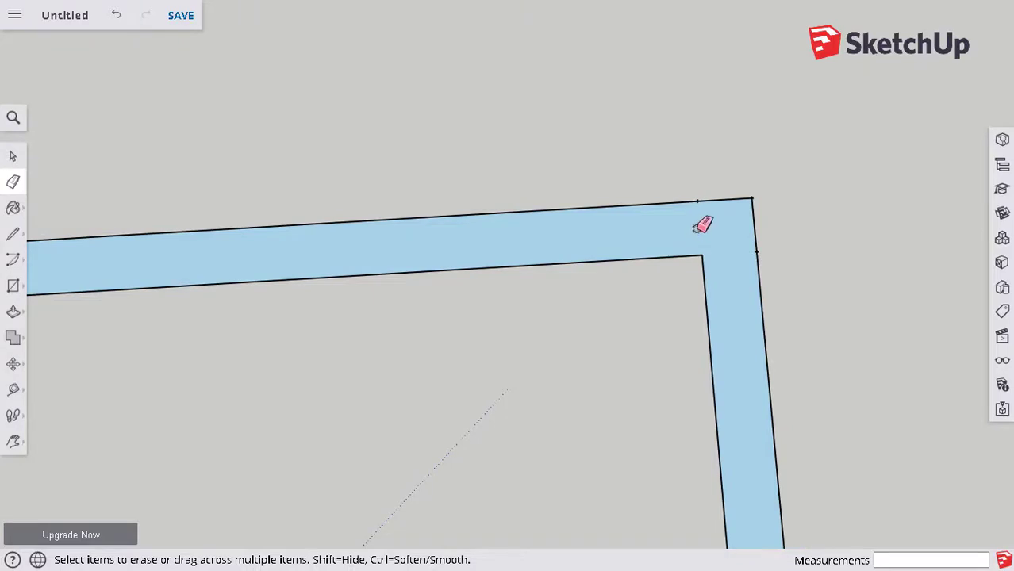
scroll(566, 170, up, 1)
- Erase the line pieces crossing the remaining corner at the far end of the green-axis side
scroll(578, 196, down, 6)
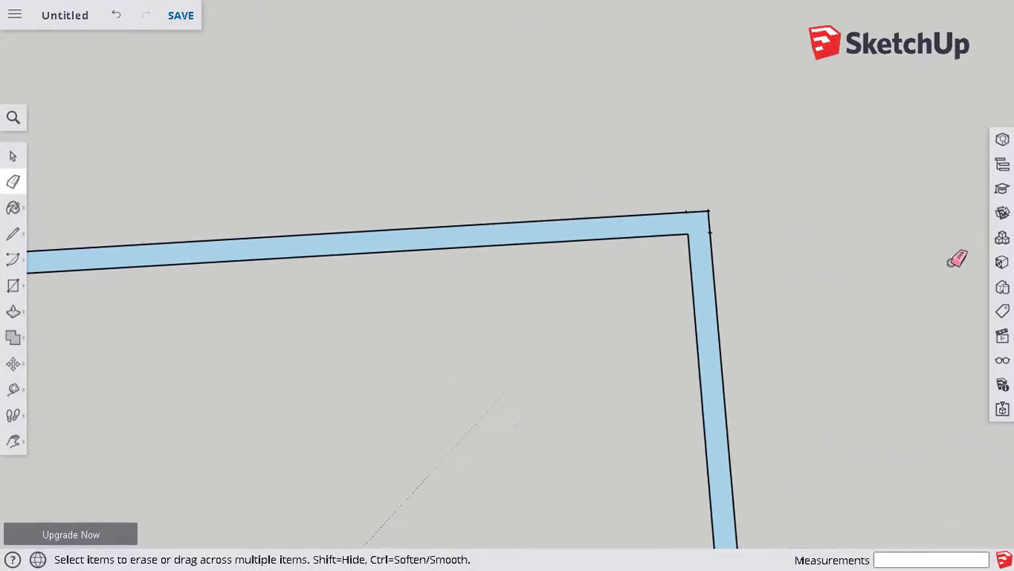
scroll(955, 266, down, 5)
scroll(359, 275, up, 4)
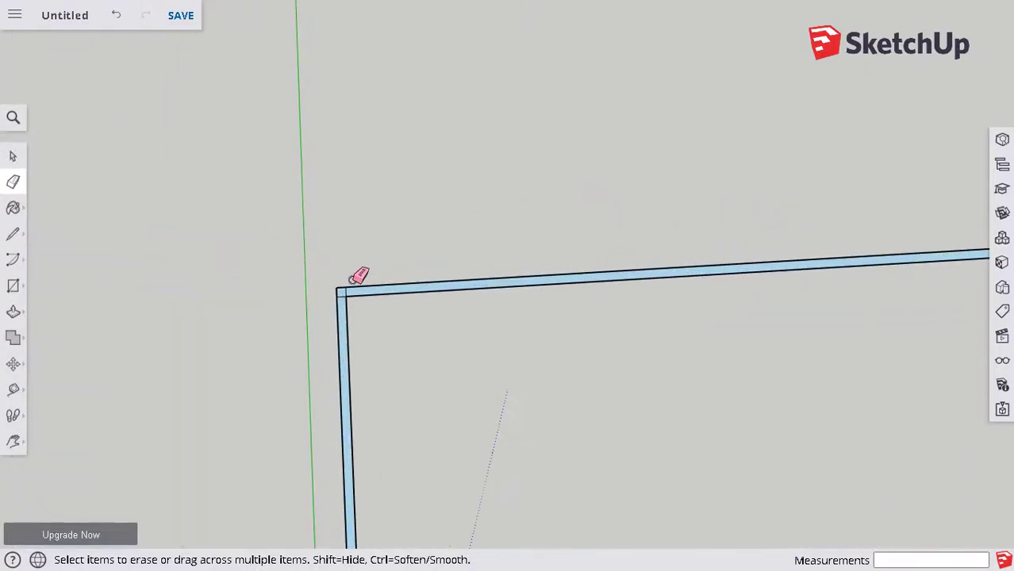
scroll(359, 275, up, 5)
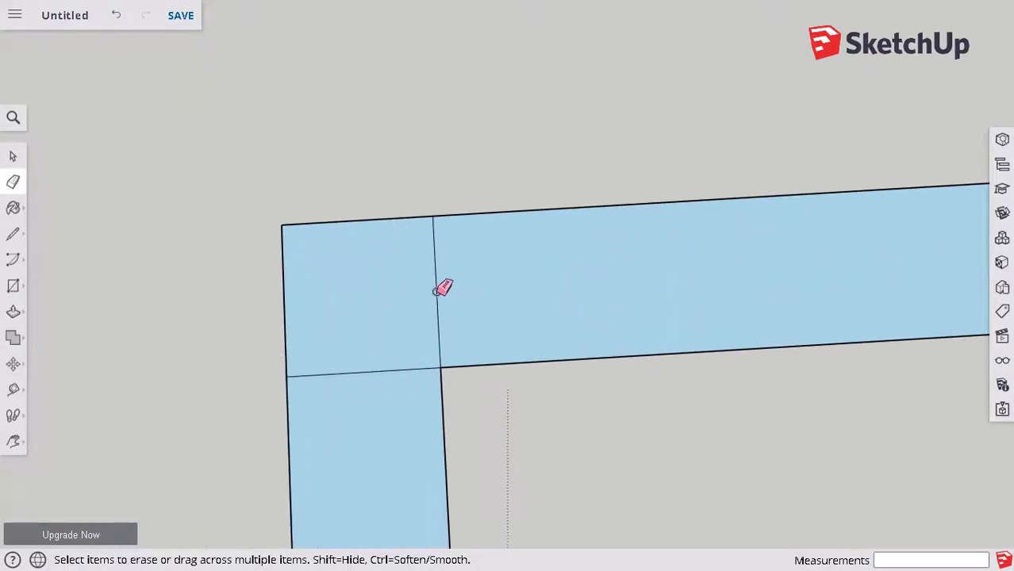
scroll(346, 316, up, 1)
scroll(371, 323, down, 6)
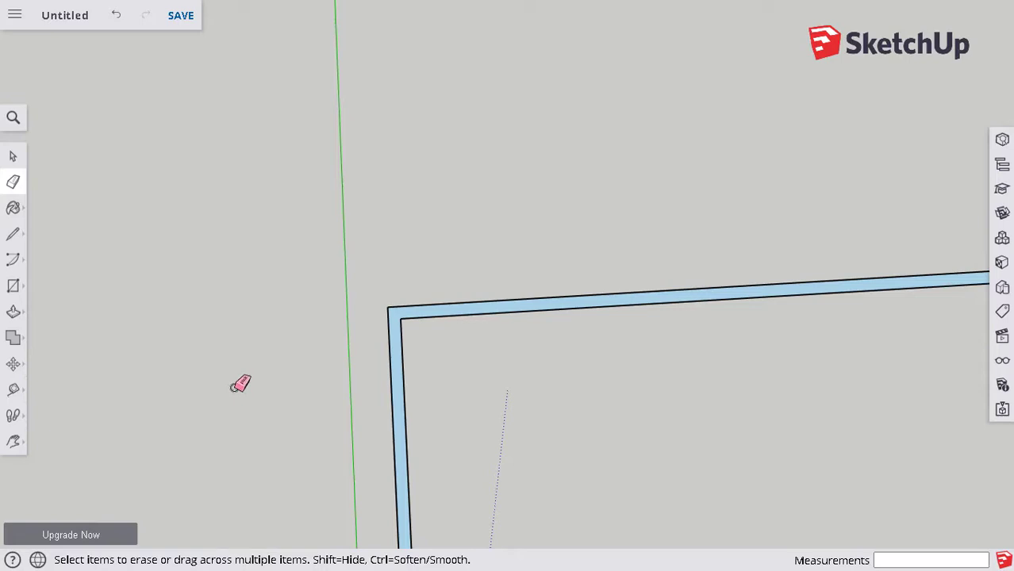
- Pan to the red-axis side and orbit the model to an angled 3D view of the wall outline
click(11, 449)
drag(66, 455, 240, 128)
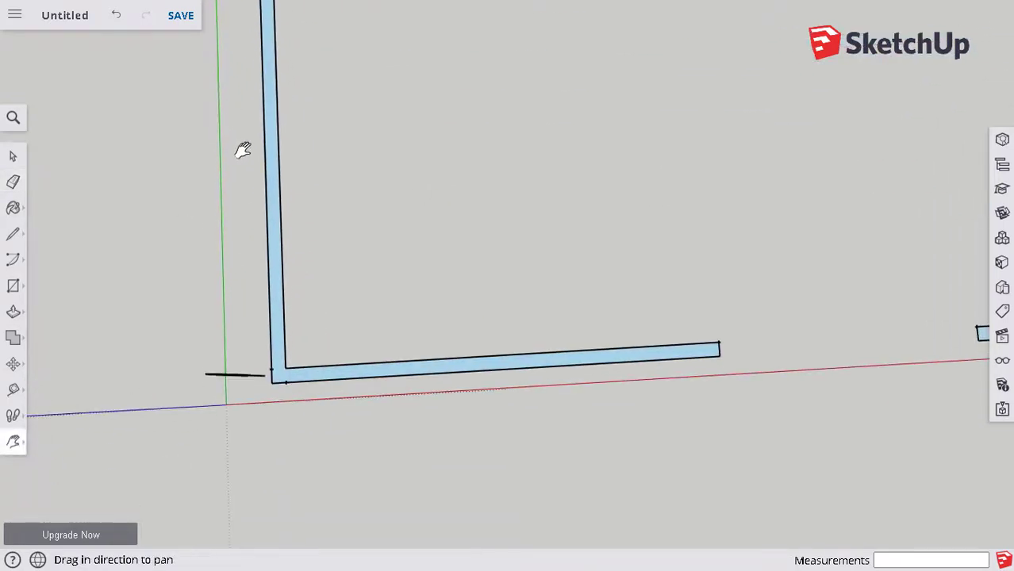
drag(205, 408, 253, 405)
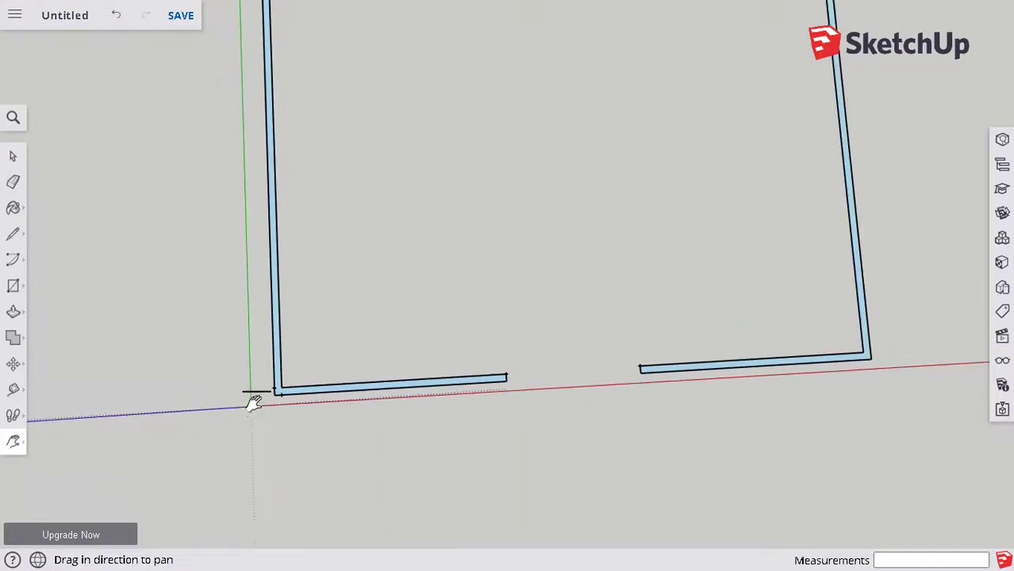
drag(595, 462, 539, 490)
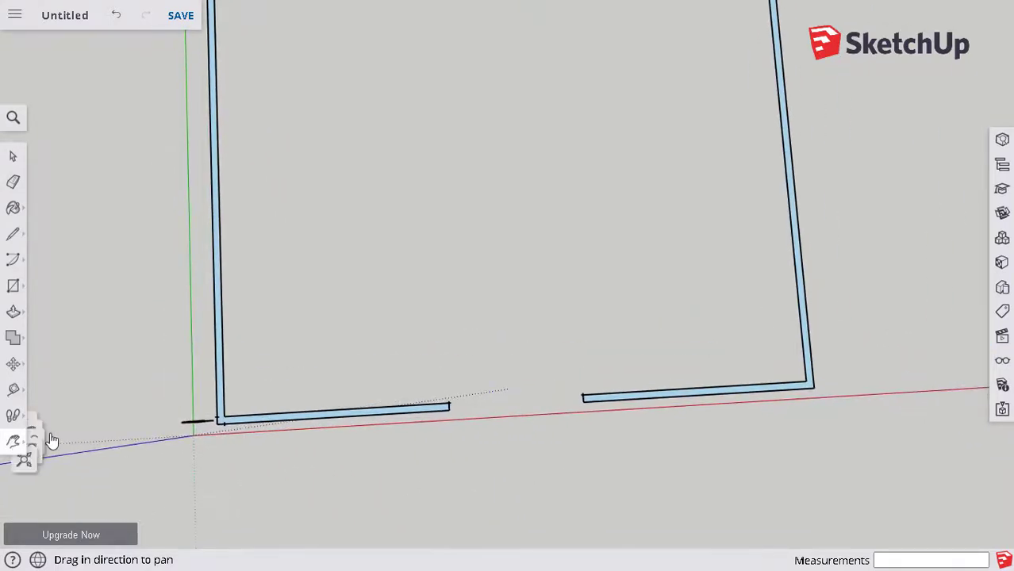
click(50, 383)
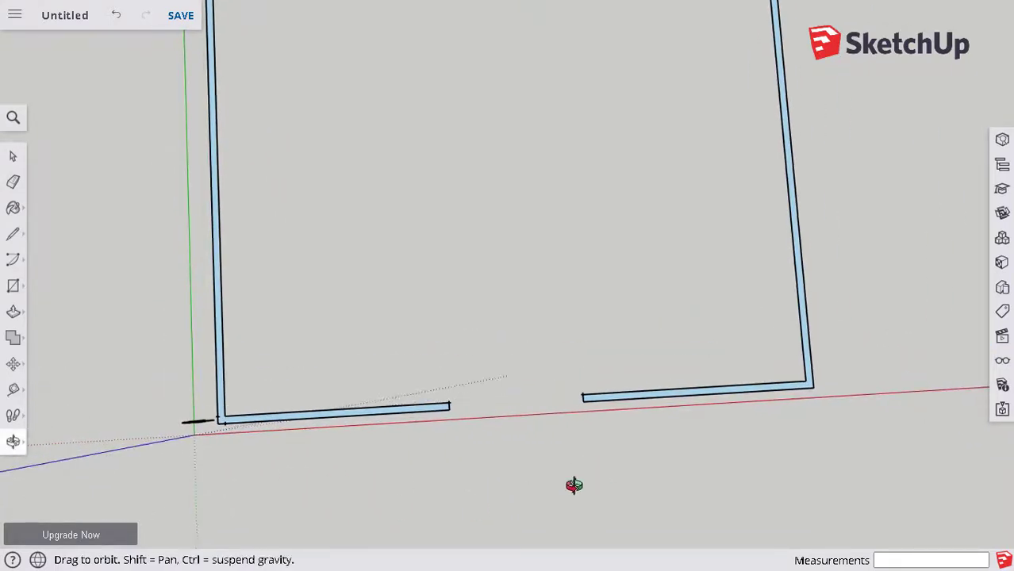
drag(573, 485, 342, 364)
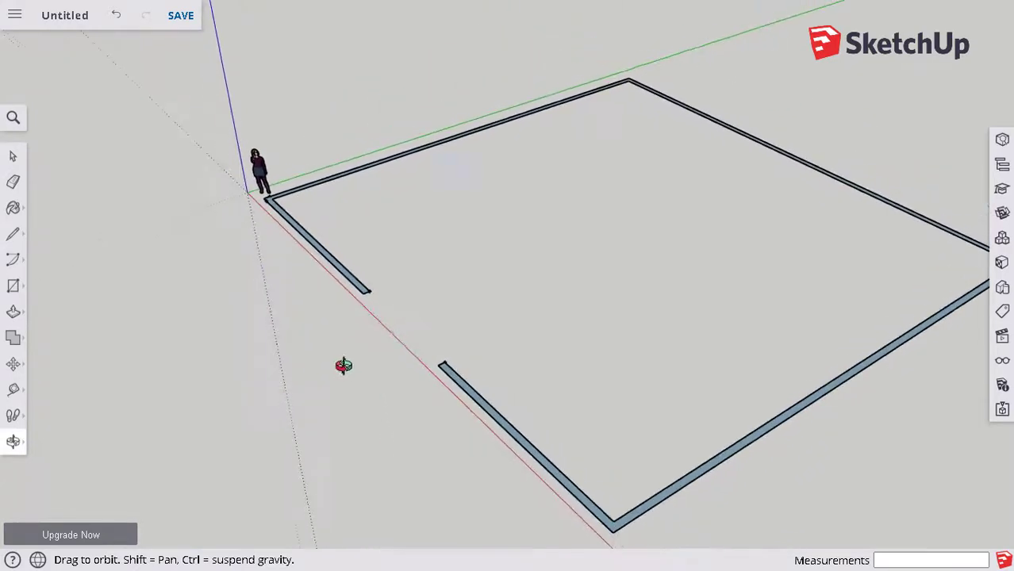
- Extrude the wall outline upward with Push/Pull to a height of 3 m
click(20, 316)
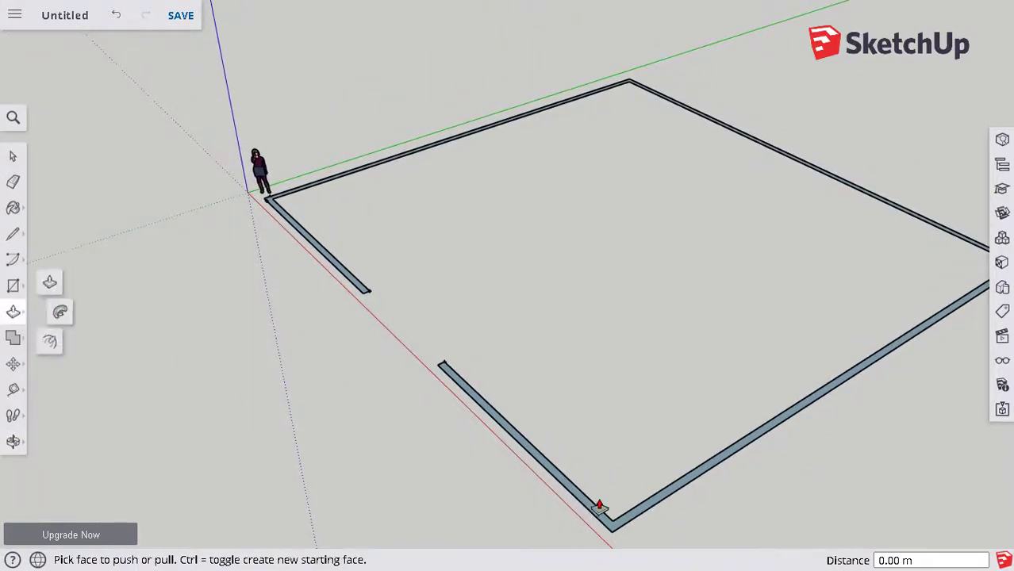
drag(607, 522, 593, 406)
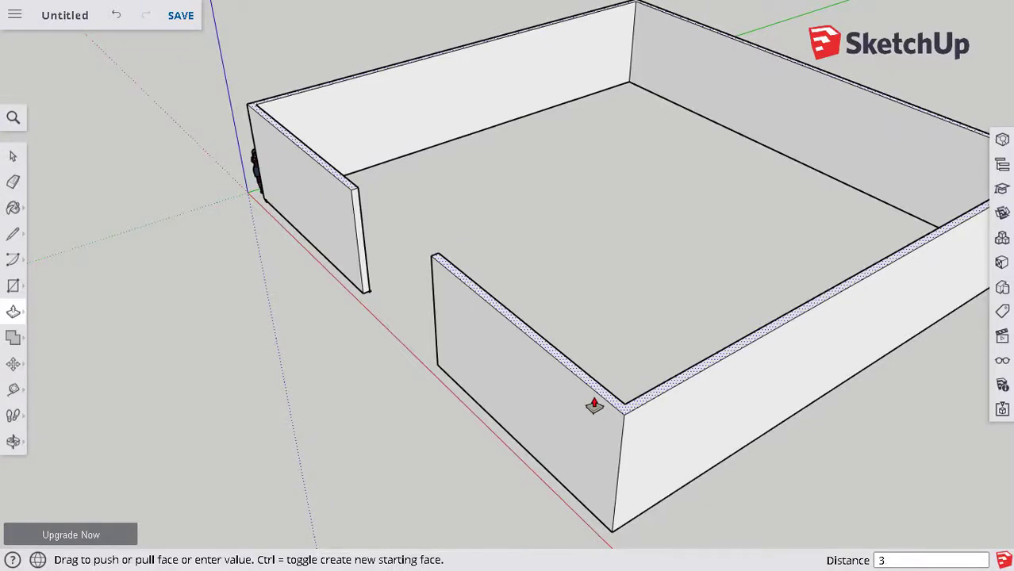
key(Return)
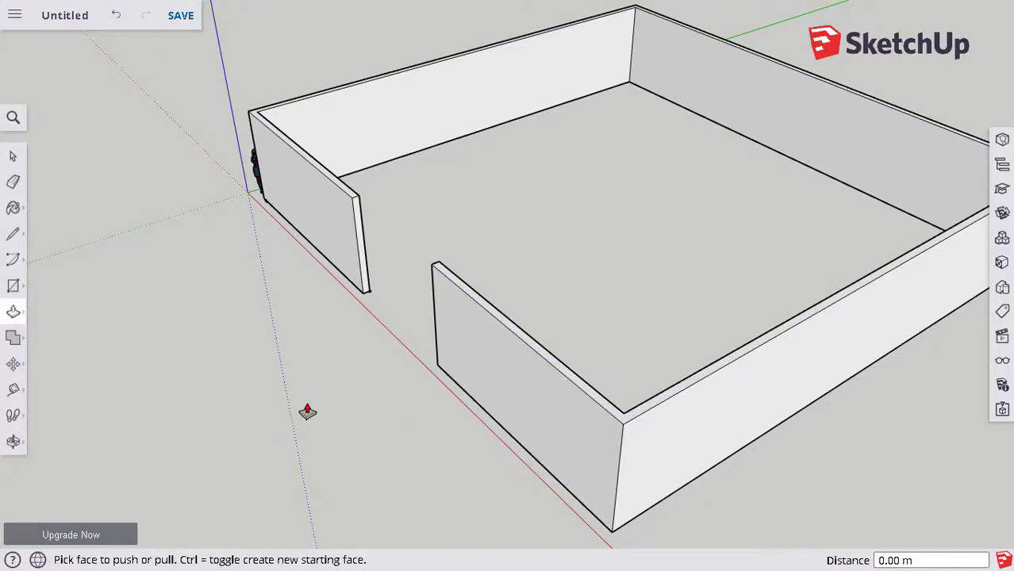
- Draw two crossing diagonals between the corners of the outer face of the red-axis wall section nearest the origin
click(16, 441)
drag(84, 312, 669, 362)
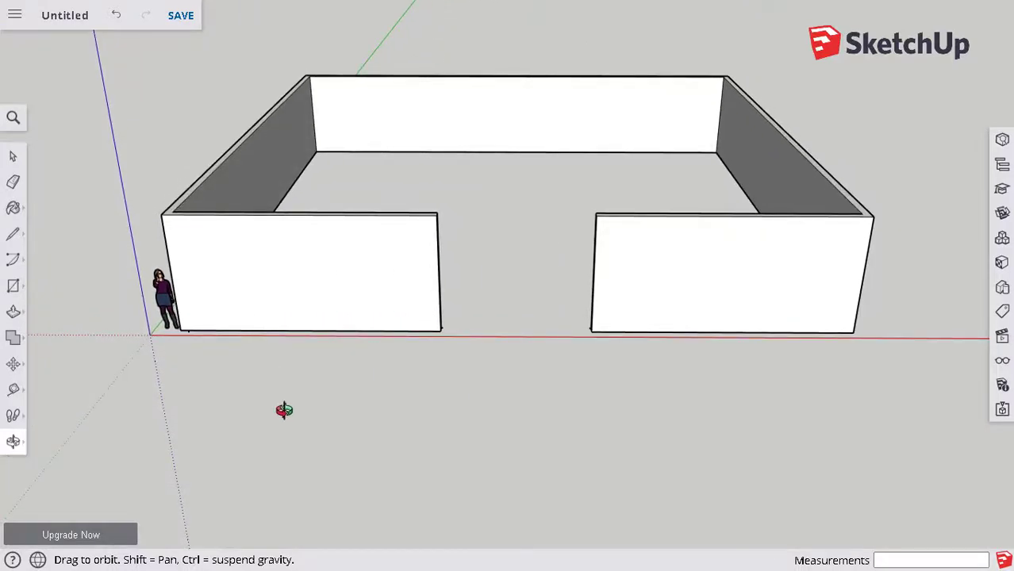
drag(284, 409, 291, 452)
drag(427, 375, 487, 342)
scroll(485, 333, down, 3)
scroll(485, 341, up, 6)
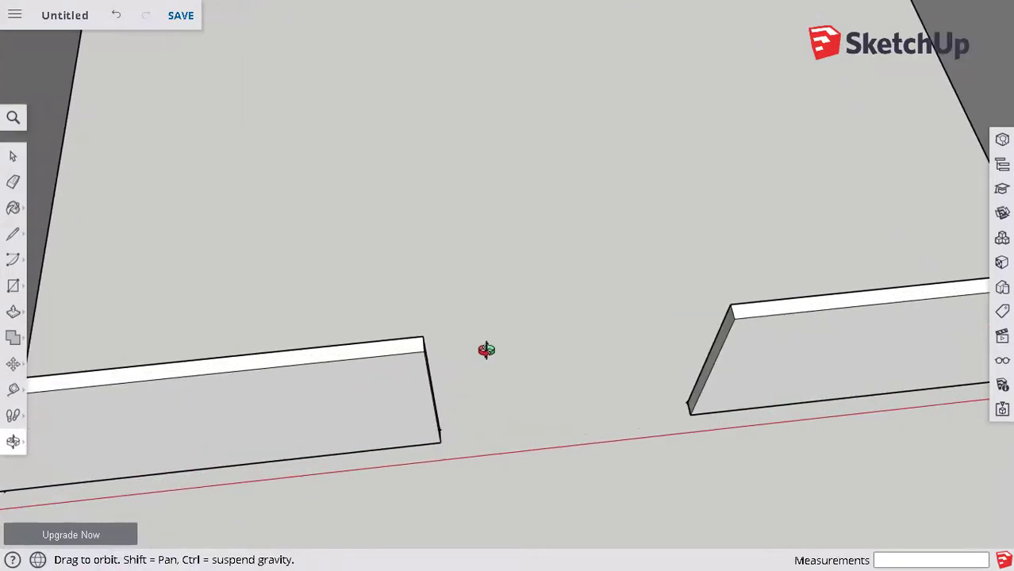
drag(503, 418, 507, 327)
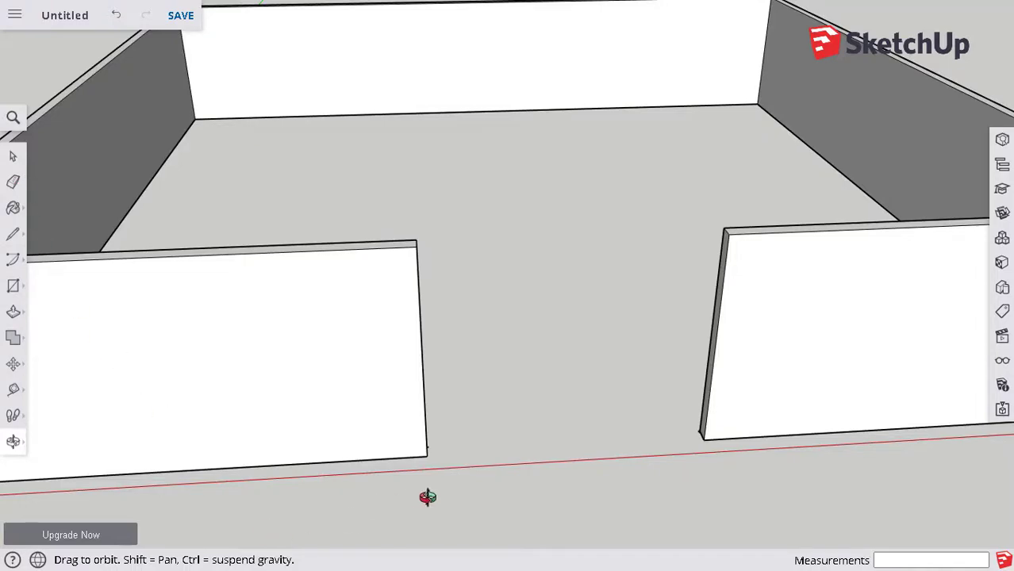
drag(428, 496, 561, 421)
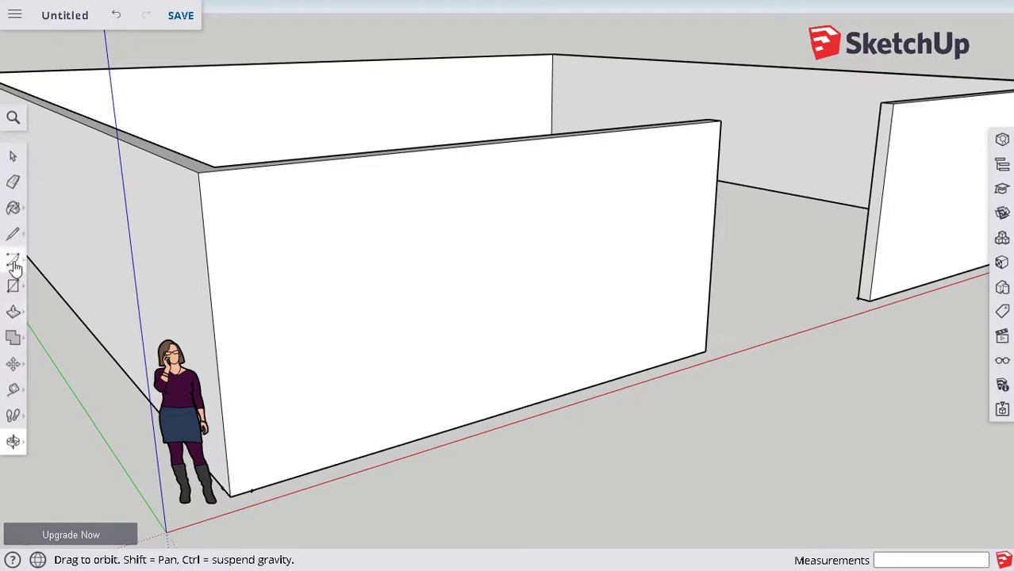
click(13, 287)
click(198, 172)
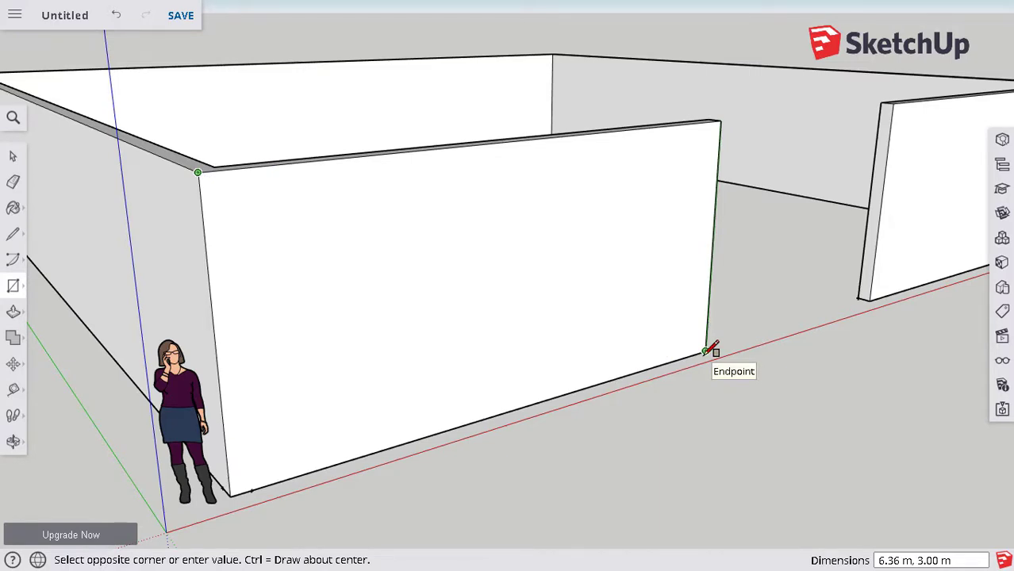
click(719, 120)
click(232, 491)
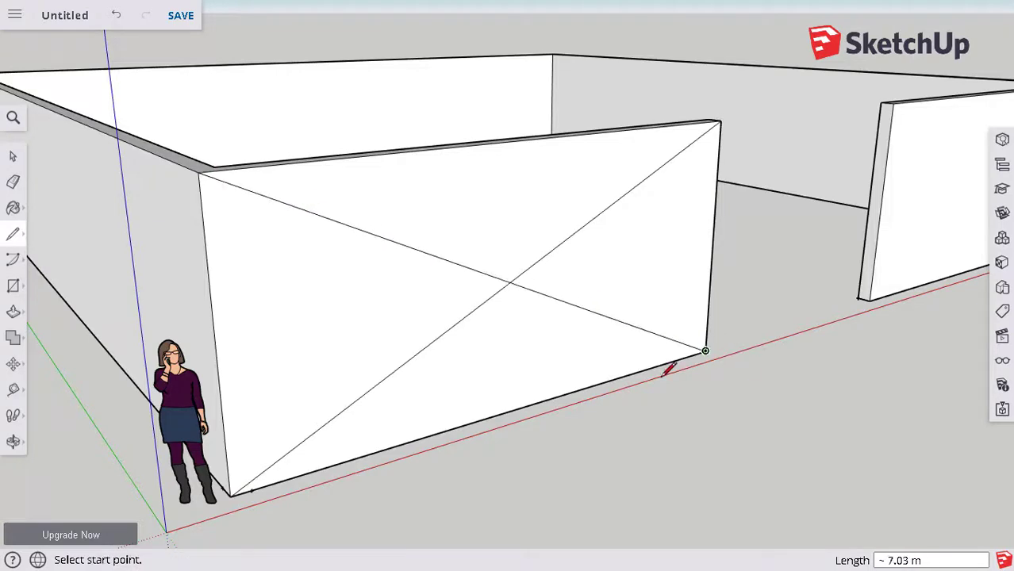
- Draw a centred window rectangle of 3.18 m by 1.50 m on that wall face, placing its corners on the diagonals
click(13, 259)
click(13, 287)
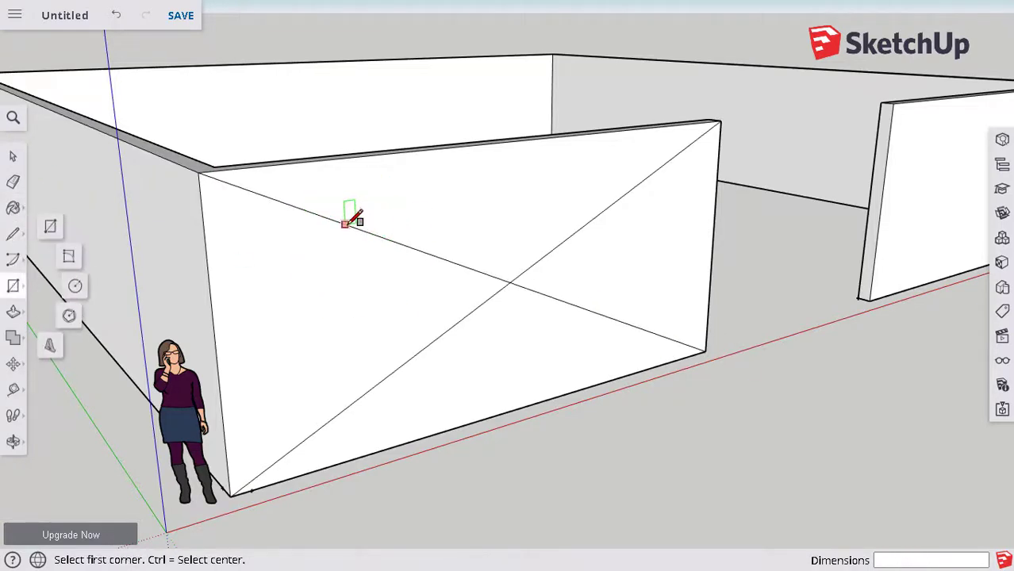
click(374, 234)
click(13, 441)
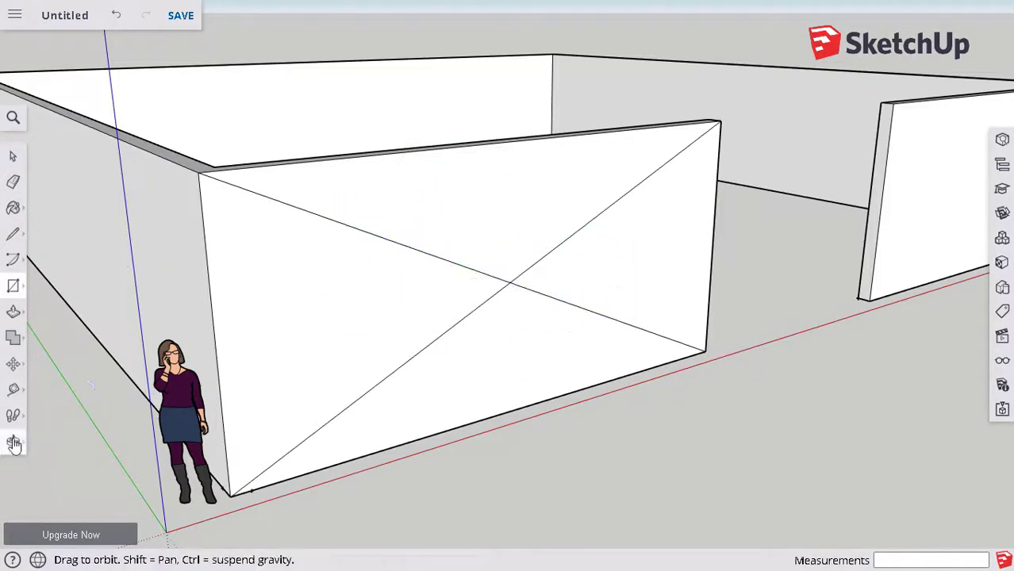
drag(457, 476, 81, 274)
click(13, 285)
click(342, 210)
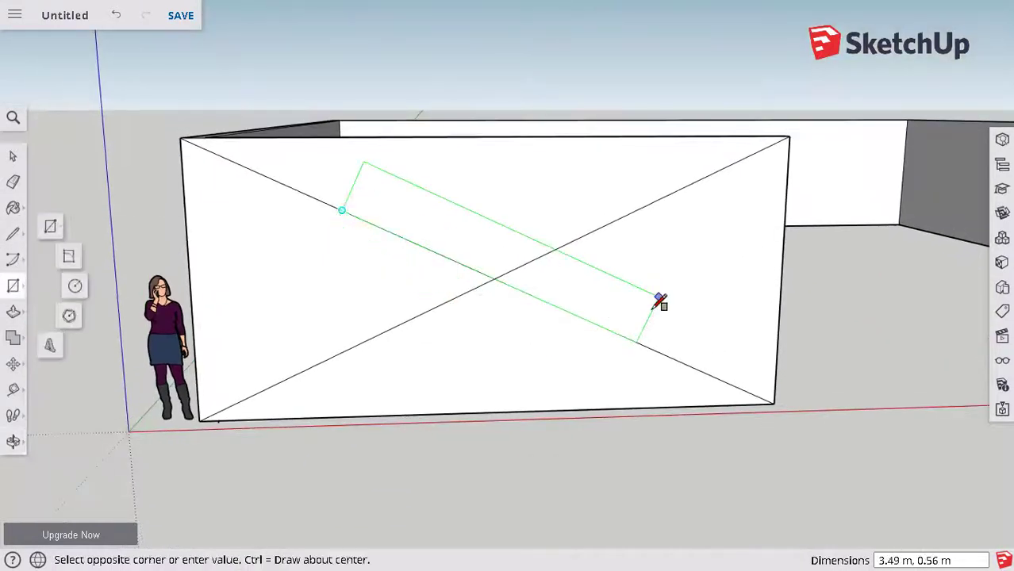
click(641, 345)
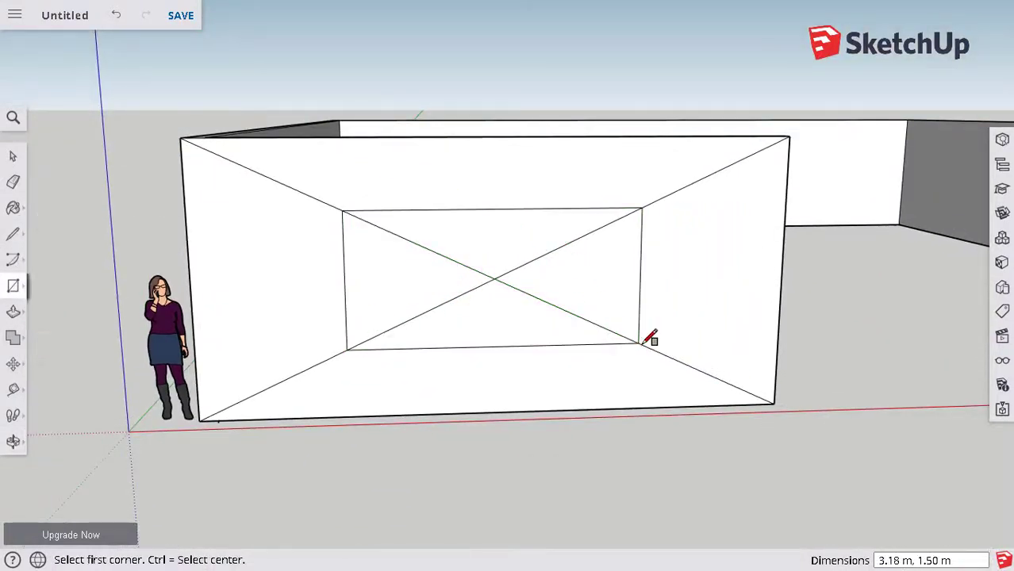
- Erase the diagonals and push the window rectangle 0.20 m through the wall to cut the opening
click(12, 183)
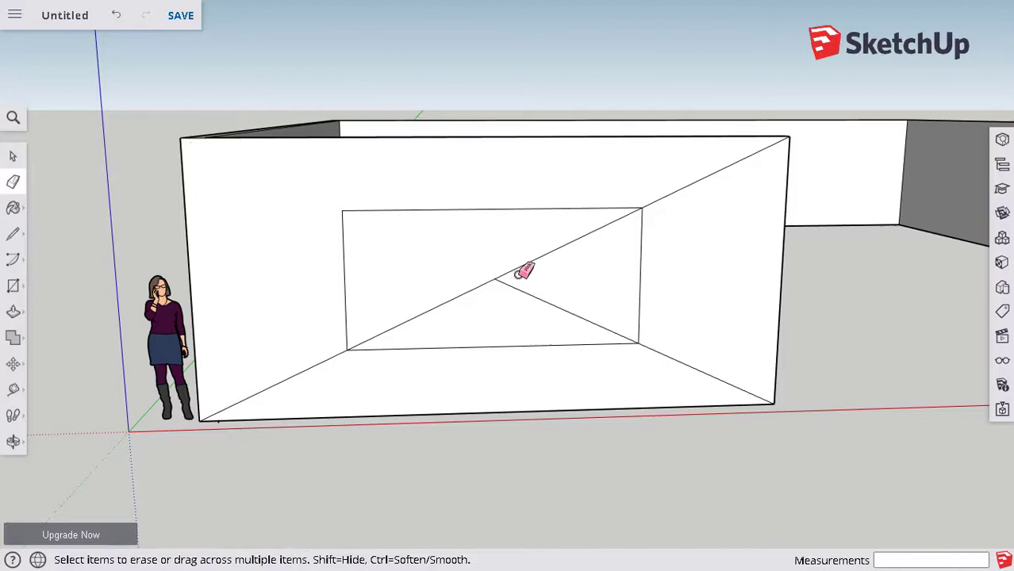
click(14, 314)
click(498, 321)
click(489, 259)
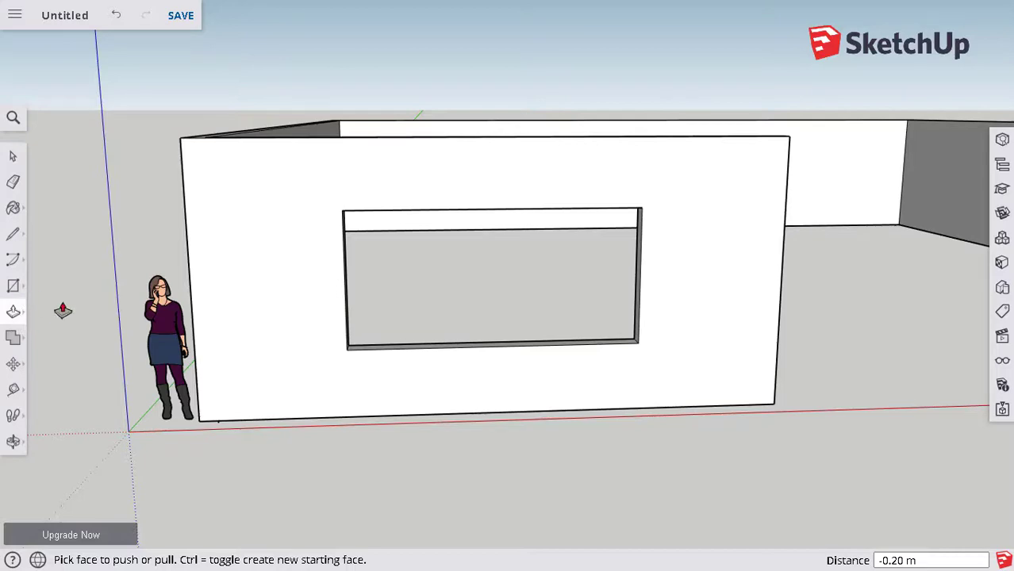
- Draw two crossing diagonals on the outer face of the red-axis wall section farther from the origin
click(13, 442)
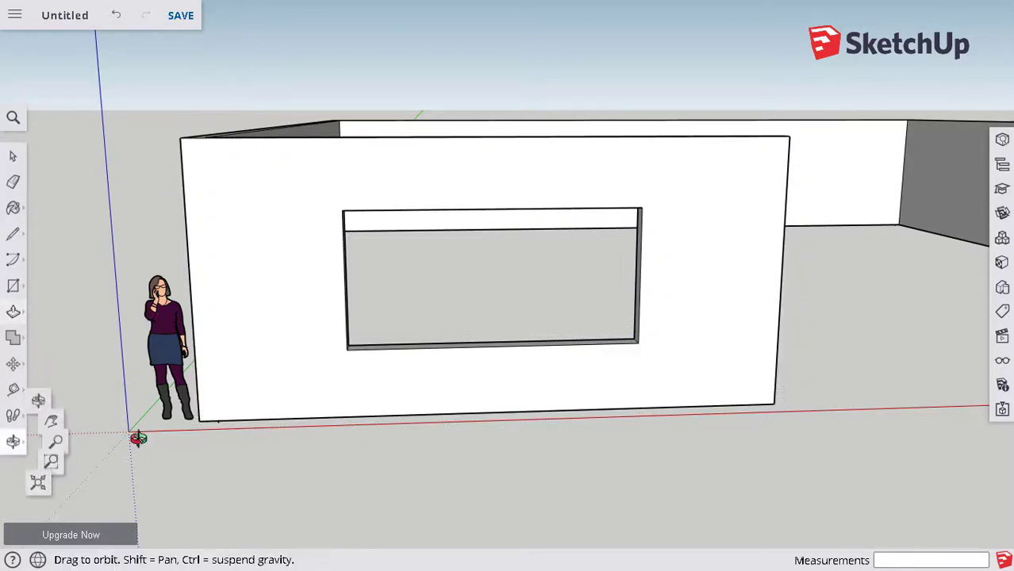
drag(135, 437, 690, 417)
click(70, 414)
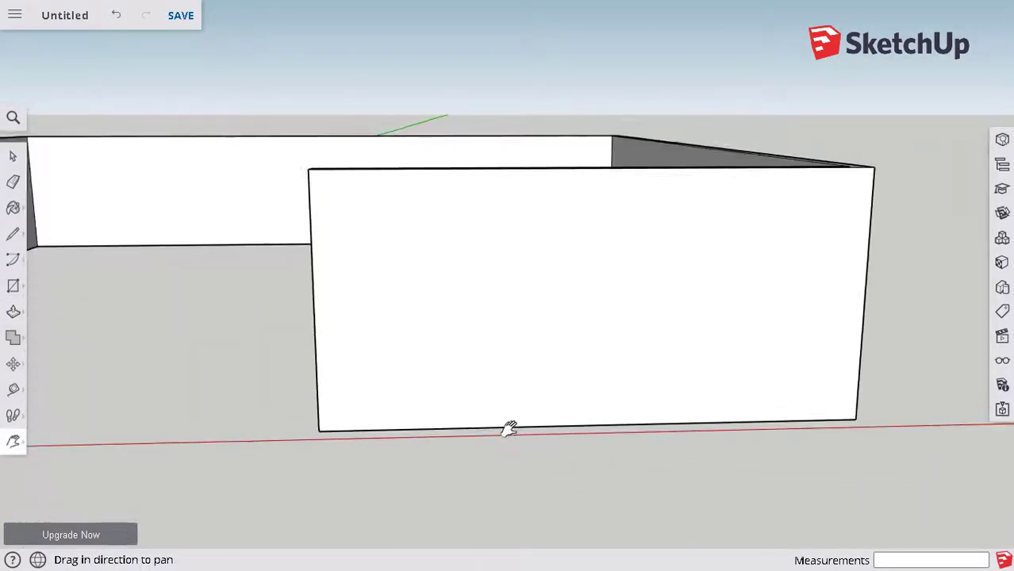
drag(509, 426, 536, 430)
click(13, 286)
click(12, 234)
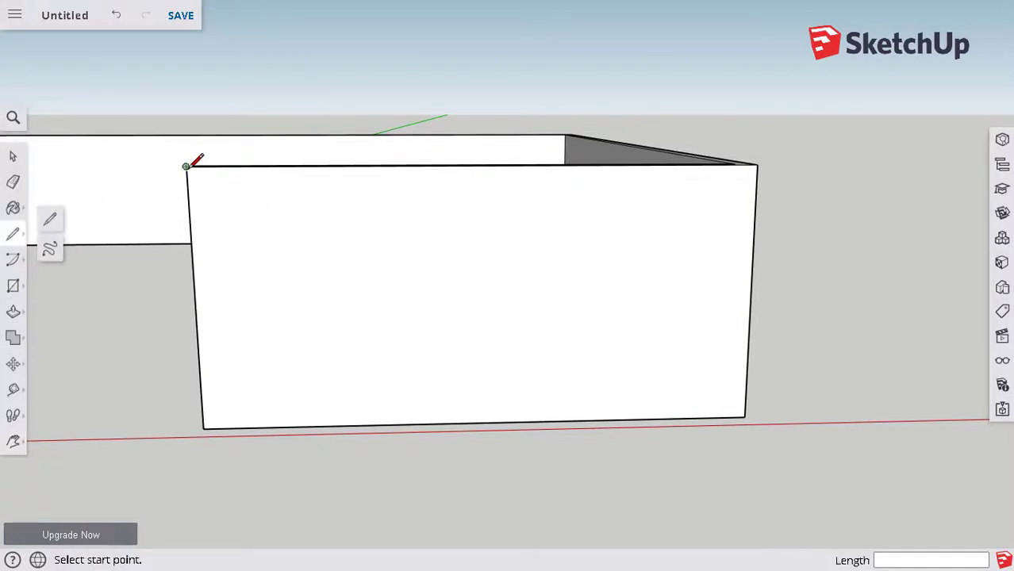
click(187, 166)
click(744, 416)
click(757, 165)
click(204, 428)
- Draw a centred window rectangle on the second wall section with its corners on the diagonals
click(12, 286)
click(335, 234)
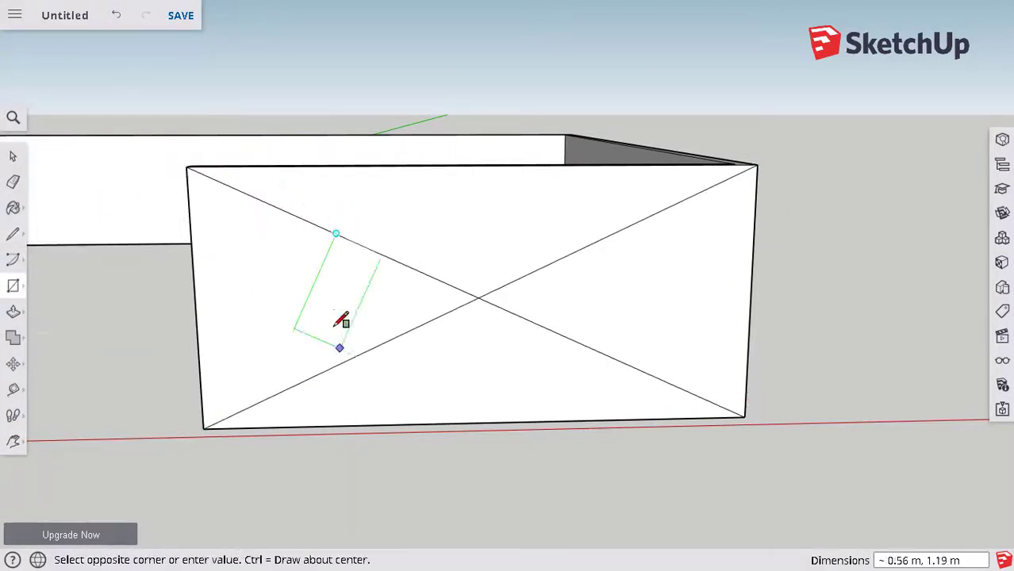
click(615, 358)
- Erase the second wall section's diagonals and push its window rectangle 0.20 m through the wall
click(12, 182)
drag(413, 267, 511, 298)
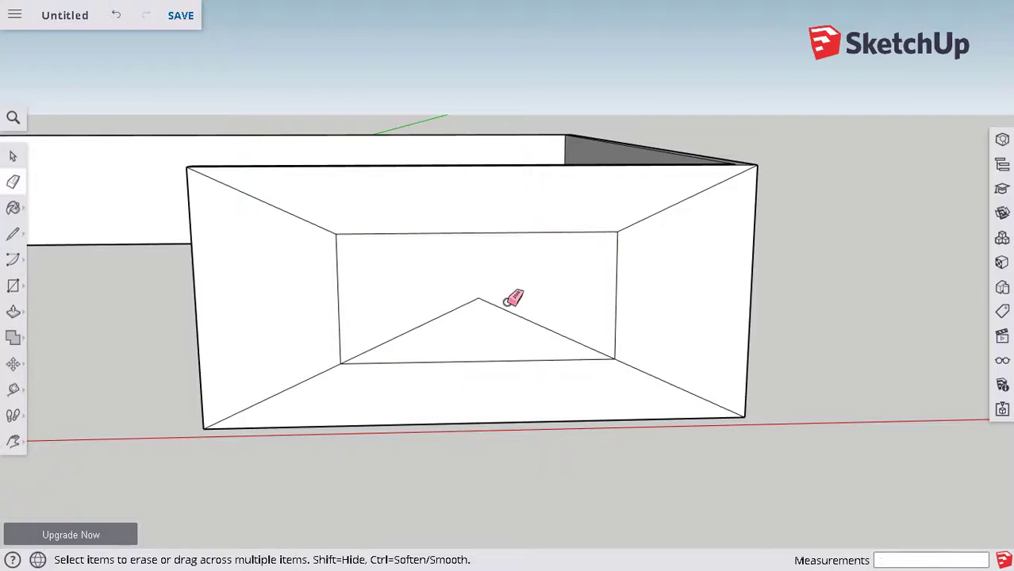
click(262, 199)
click(272, 395)
click(12, 311)
double_click(407, 260)
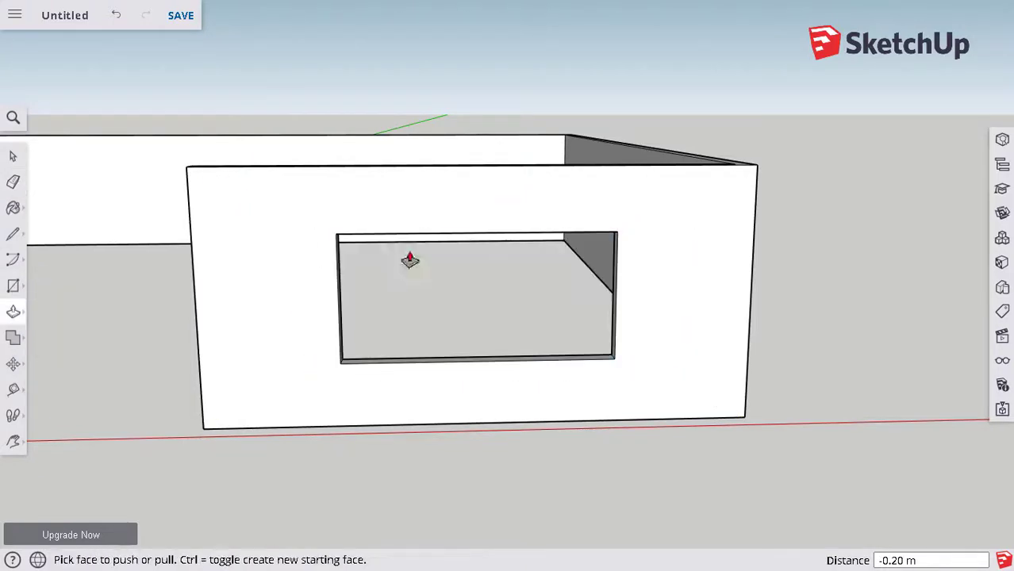
- Try to draw a line across the door opening between the top corners of the two wall sections, and undo it
middle_drag(407, 260, 317, 323)
scroll(317, 323, up, 3)
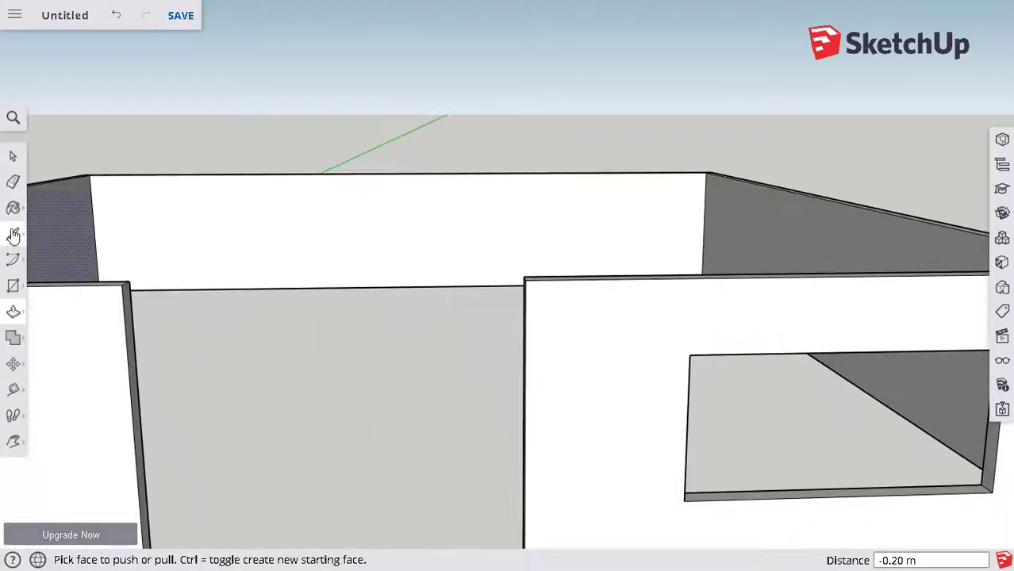
click(11, 234)
click(124, 284)
click(525, 278)
key(ctrl+z)
right_click(310, 362)
- Draw 3.69 m lines bridging the wall tops across the door opening to close a roof face over the room
click(13, 441)
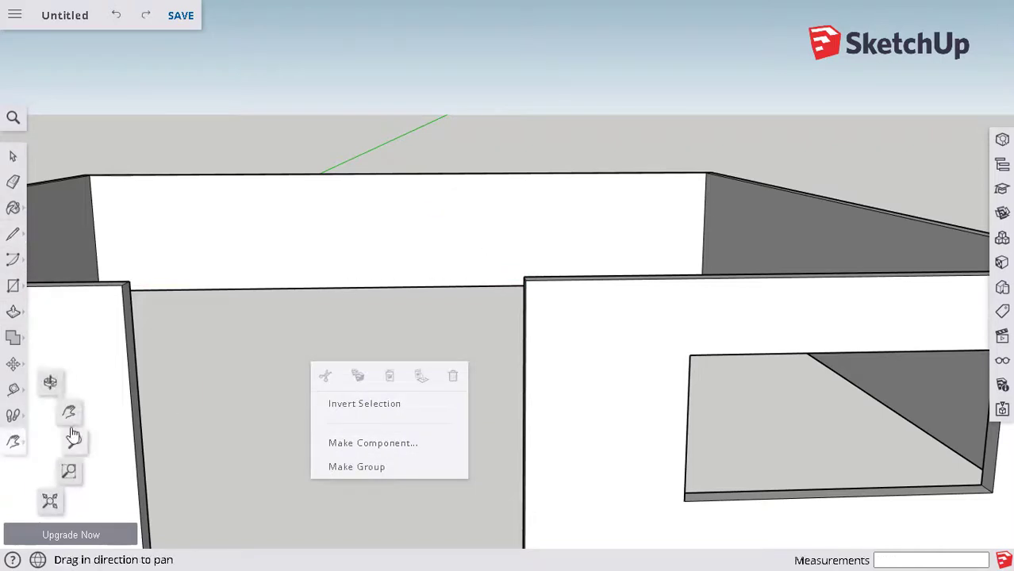
click(50, 382)
drag(261, 333, 455, 408)
scroll(455, 408, down, 3)
drag(357, 341, 507, 380)
click(16, 238)
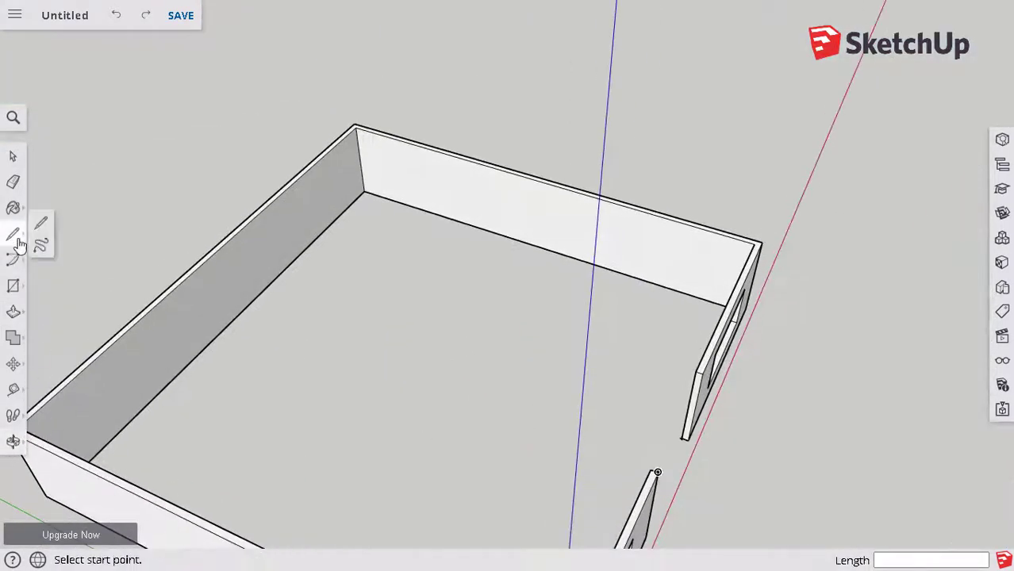
click(656, 471)
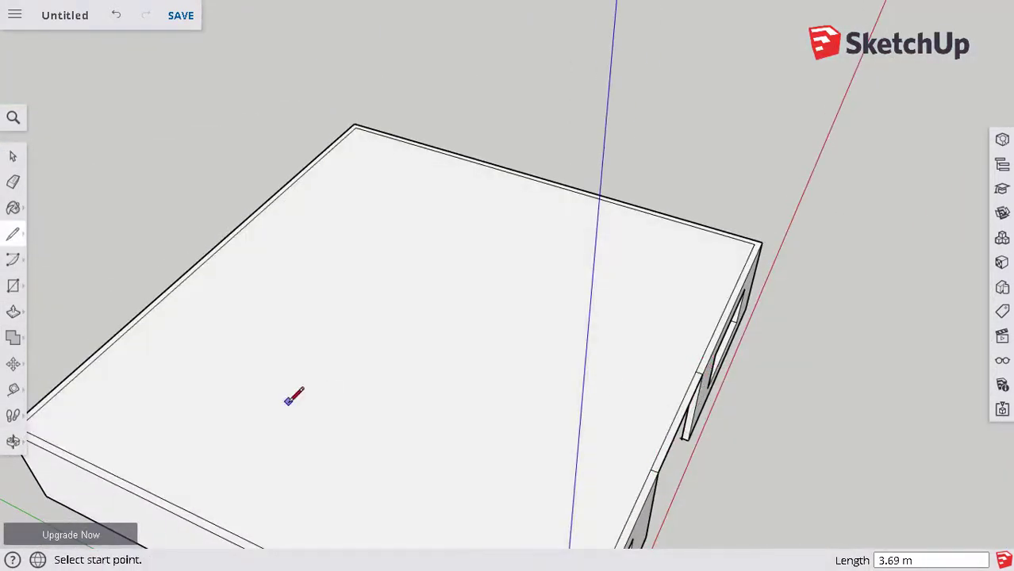
- Pull the underside of the strip above the door opening down 0.22 m to form a lintel
click(15, 442)
drag(674, 468, 453, 228)
scroll(563, 476, up, 3)
drag(537, 439, 477, 228)
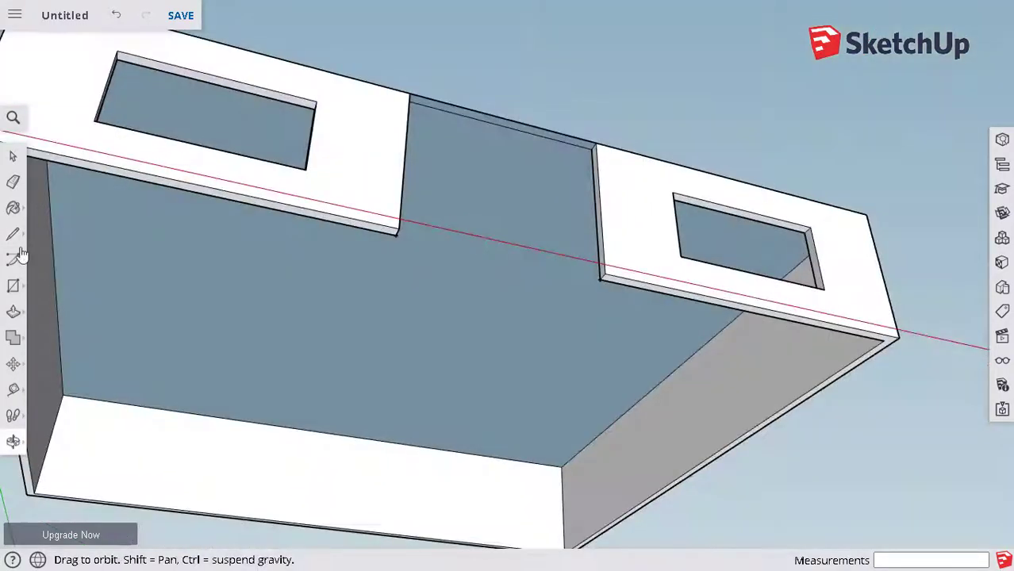
click(14, 312)
click(508, 124)
click(508, 143)
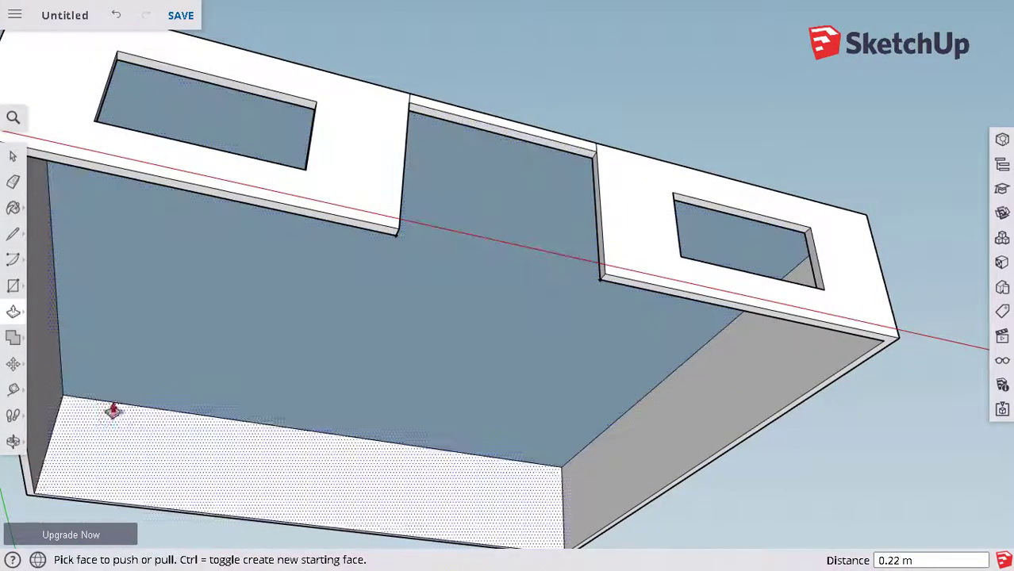
- Try adjusting the lintel with Push/Pull on its front face and underside, moving the underside up 0.21 m
click(13, 442)
drag(555, 126, 607, 299)
click(11, 311)
click(468, 231)
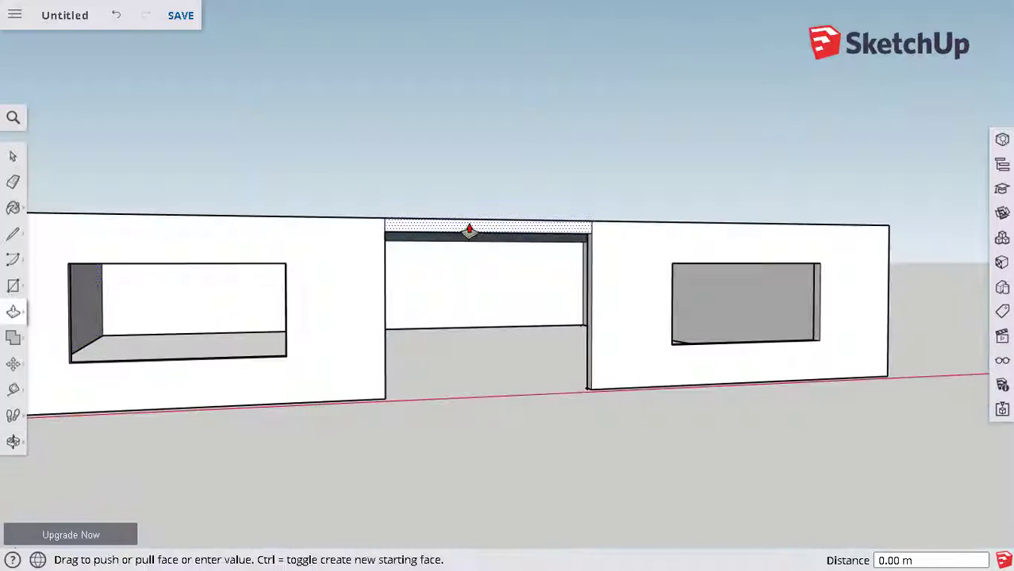
click(468, 231)
click(13, 441)
drag(369, 388, 368, 340)
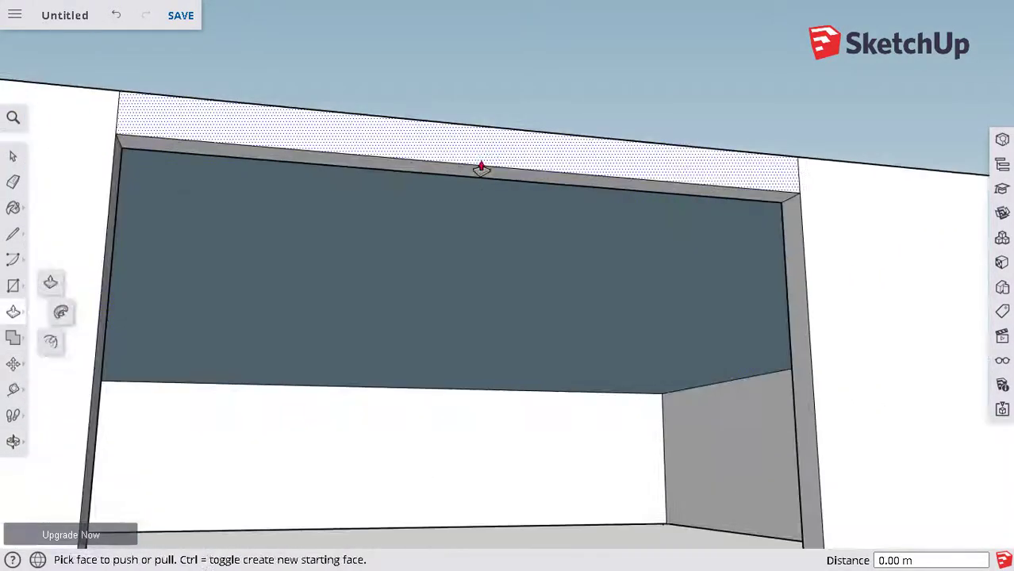
click(480, 166)
click(483, 133)
key(ctrl+z)
click(493, 176)
click(493, 143)
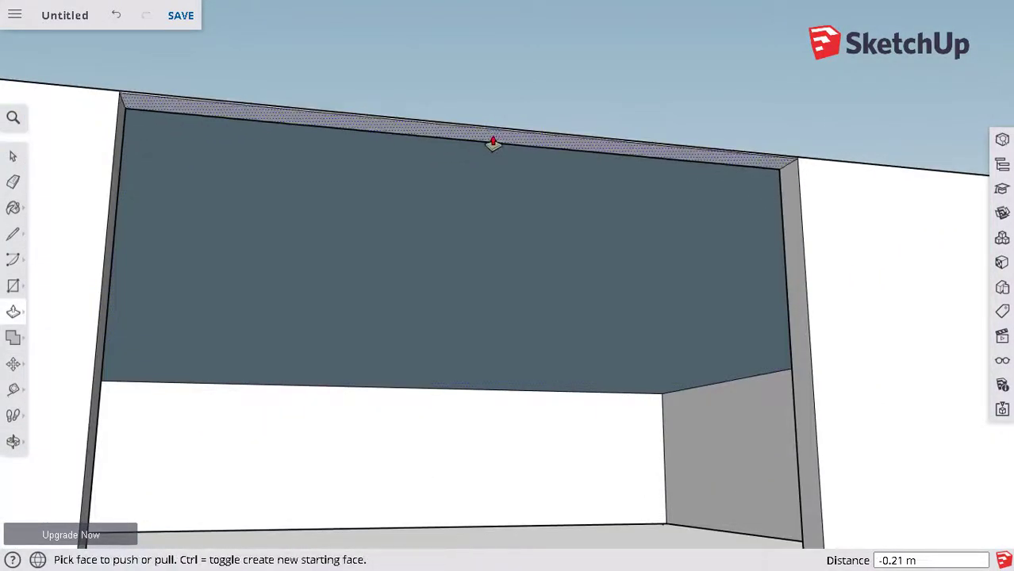
- Pull the lintel's underside down to deepen it and erase the seam lines between the lintel and the wall faces
click(469, 139)
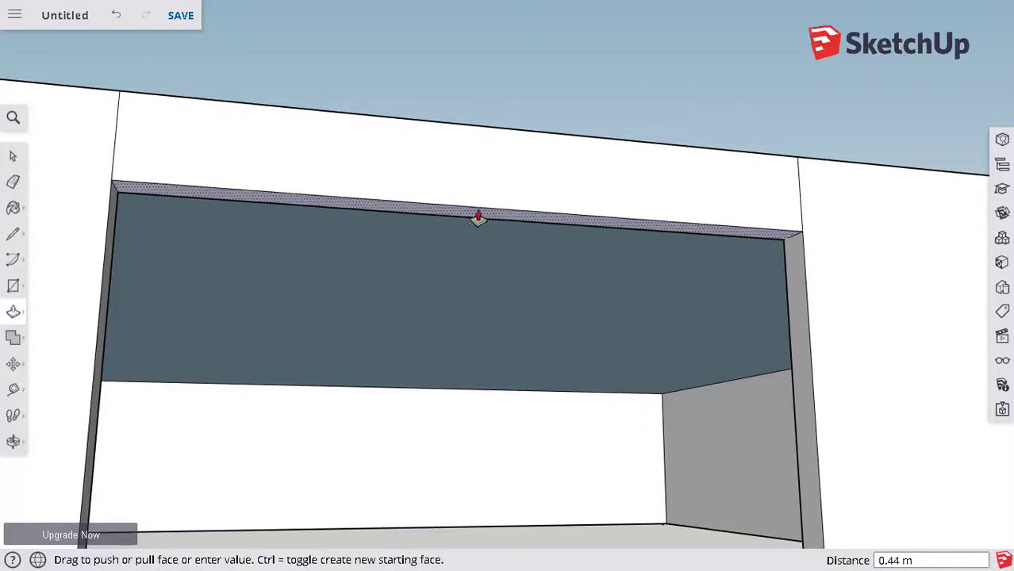
click(475, 228)
click(13, 182)
click(115, 150)
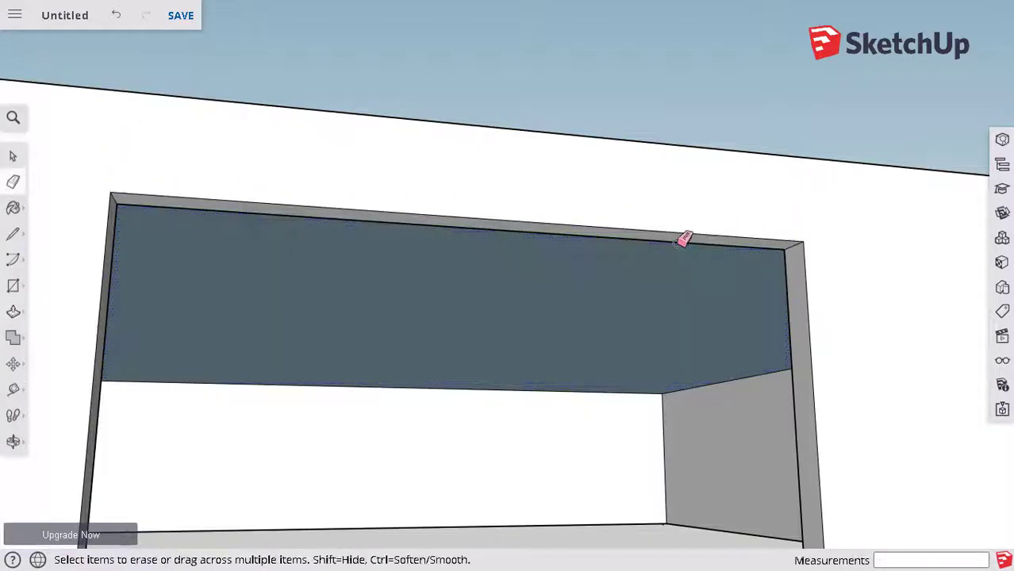
- Erase the short seam lines on the wall tops beside the door opening and pull the roof face up 0.21 m
scroll(349, 309, down, 4)
middle_drag(223, 311, 583, 381)
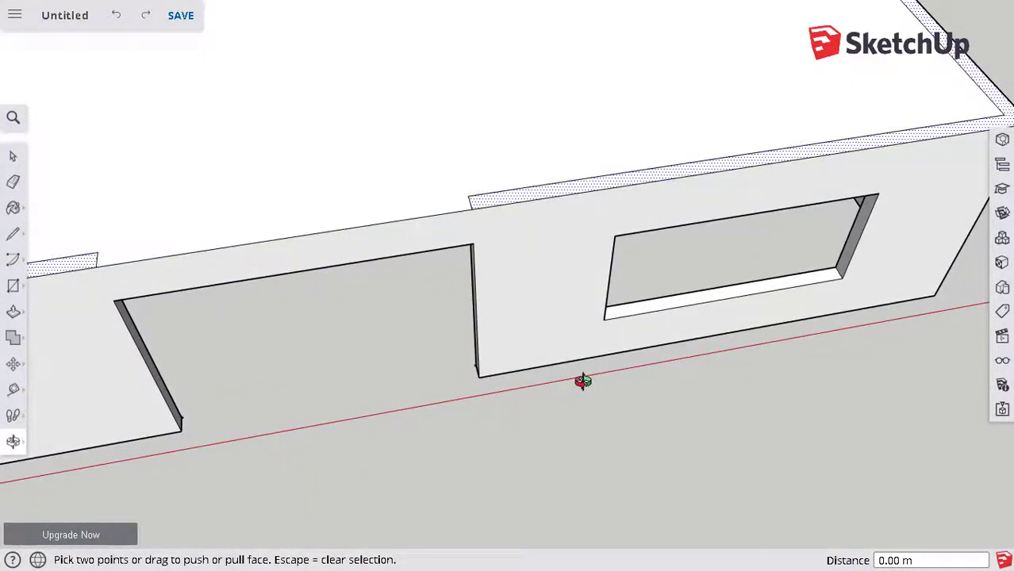
click(13, 182)
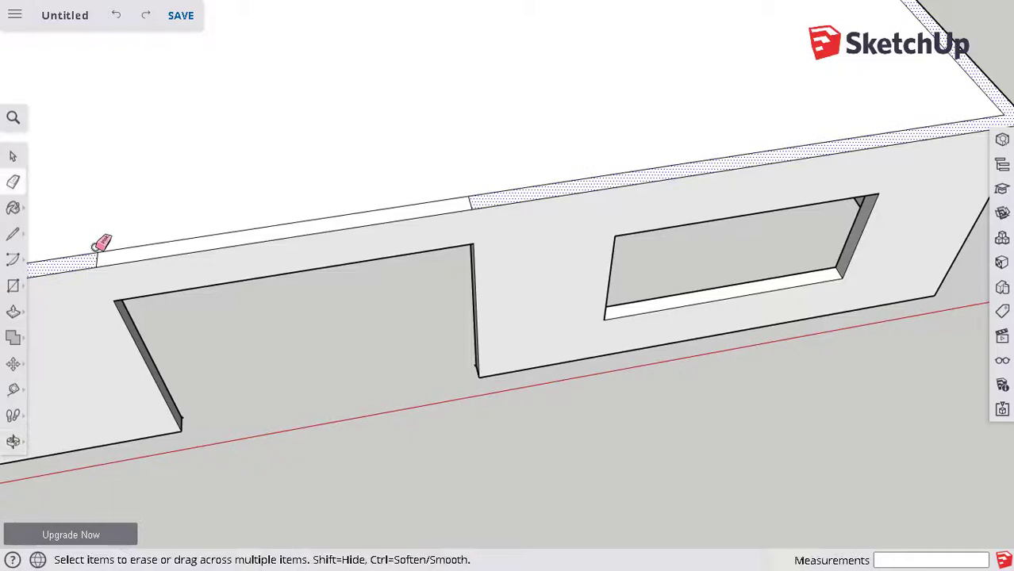
click(97, 255)
click(470, 203)
click(13, 312)
drag(162, 234, 163, 216)
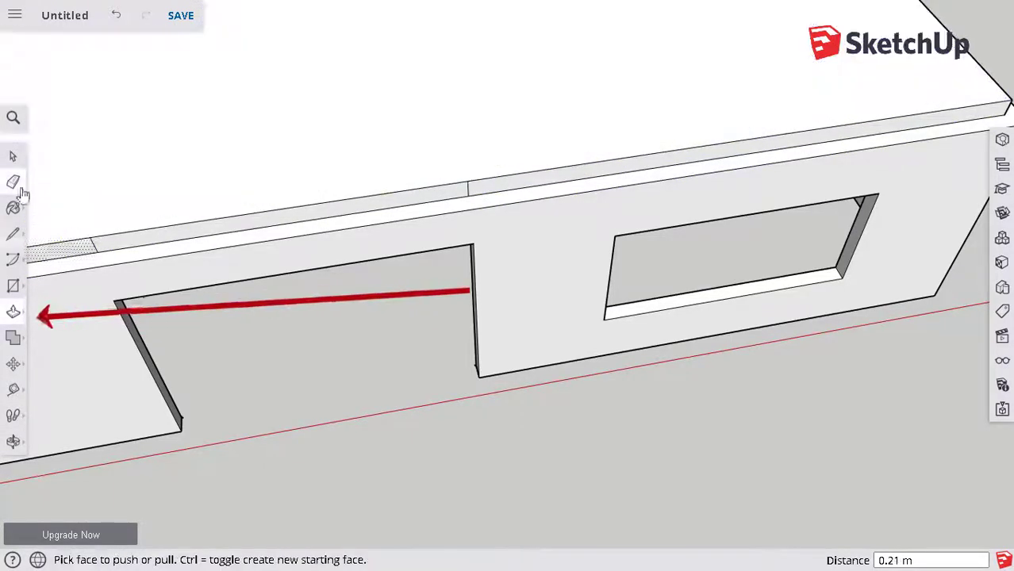
- Pull the roof's front edge and the adjoining side edge outward, about 0.20 m, until they are flush with the outer wall faces
click(13, 182)
click(12, 312)
drag(139, 265, 151, 253)
click(14, 442)
drag(603, 377, 584, 405)
scroll(584, 406, down, 5)
scroll(581, 420, up, 6)
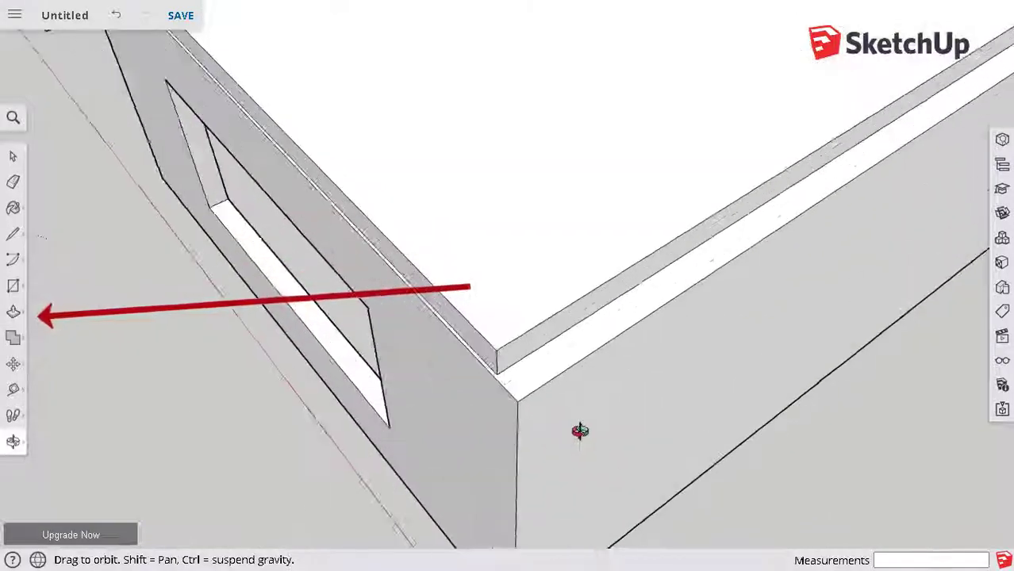
click(13, 313)
drag(482, 290, 517, 330)
scroll(439, 336, down, 7)
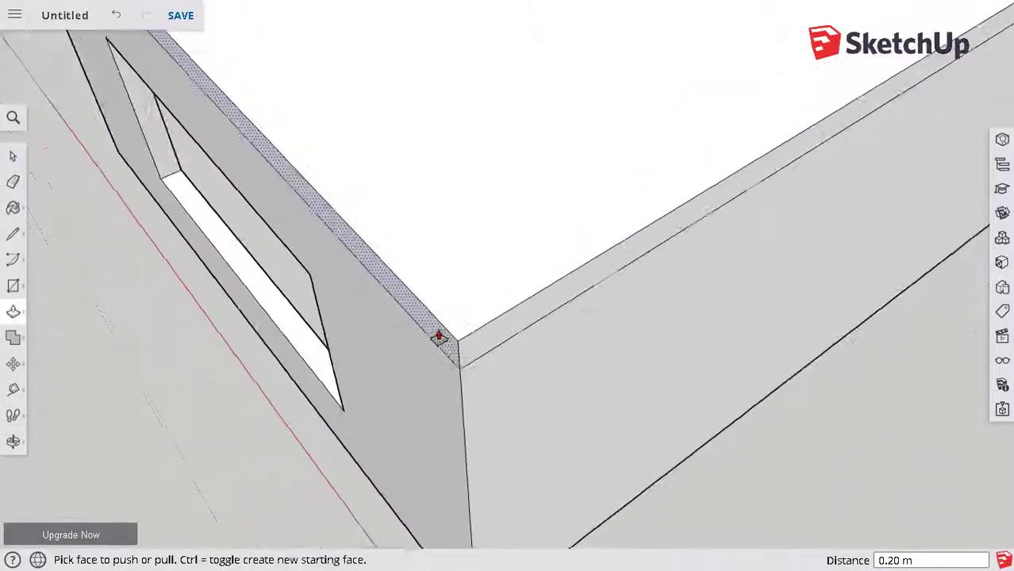
- Extend the roof's two remaining edges outward by 0.20 m to the outer wall faces
click(13, 441)
drag(650, 162, 487, 310)
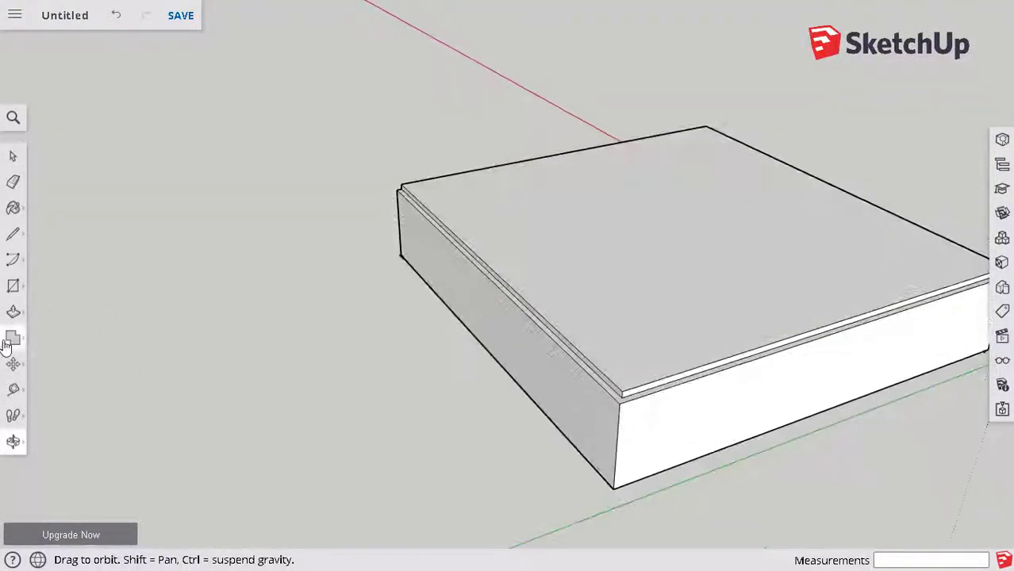
click(13, 312)
scroll(595, 357, up, 5)
double_click(687, 436)
double_click(626, 429)
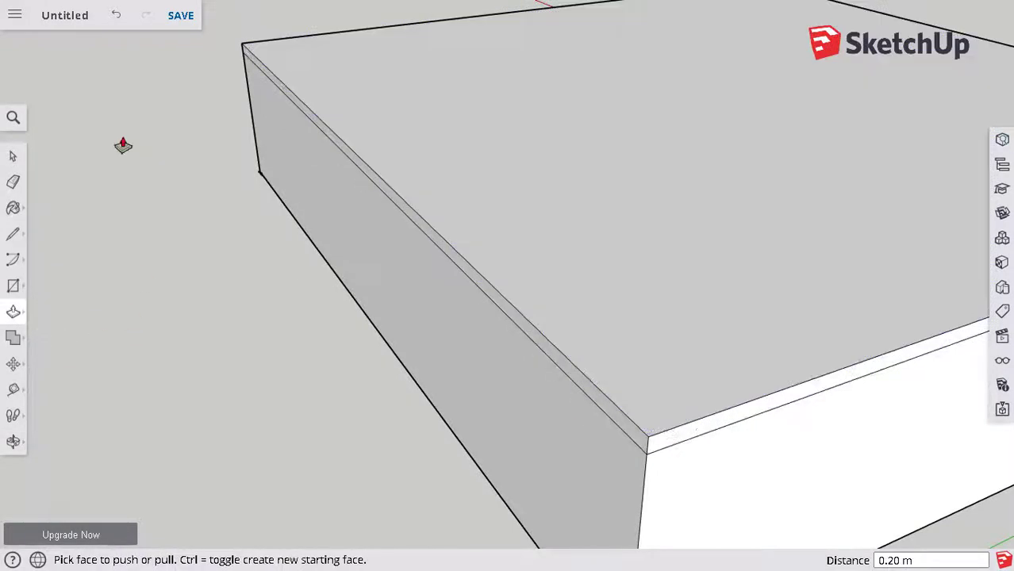
- Paint the front wall and the side wall beside the figure with Brick Rough Dark from the Brick, Cladding and Siding collection
click(13, 441)
scroll(68, 365, down, 5)
drag(433, 317, 162, 309)
scroll(167, 305, down, 2)
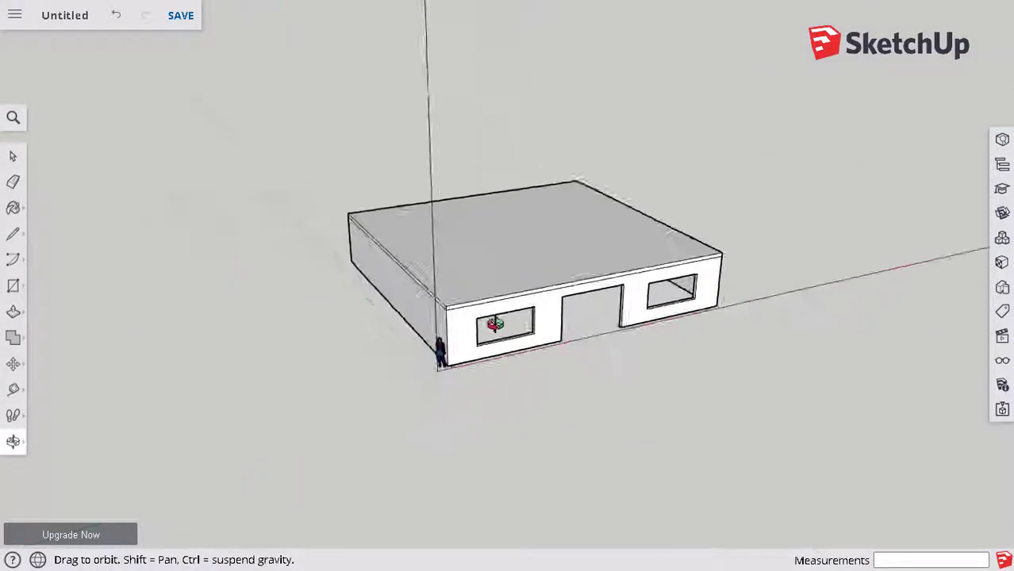
scroll(493, 326, up, 7)
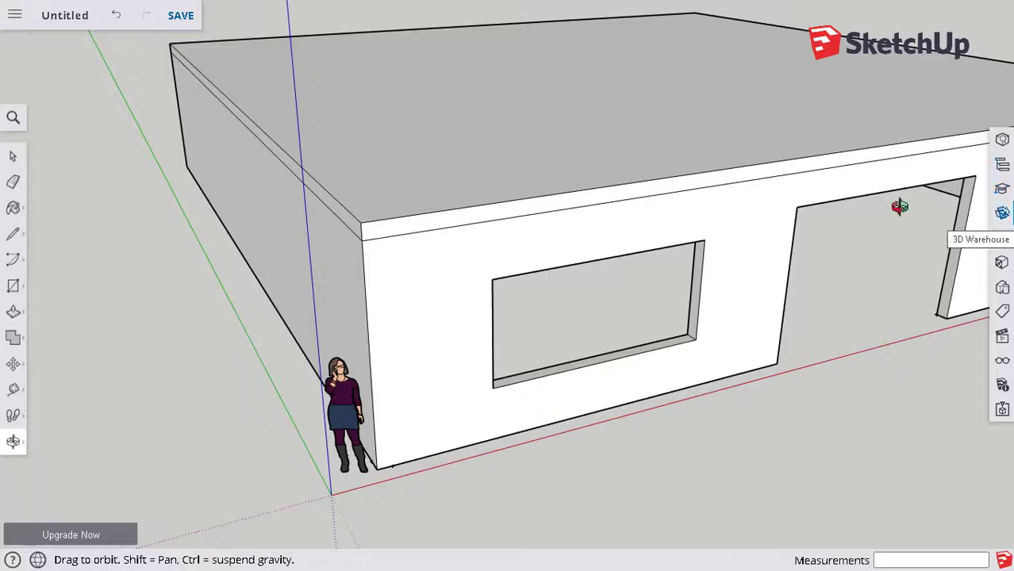
click(13, 209)
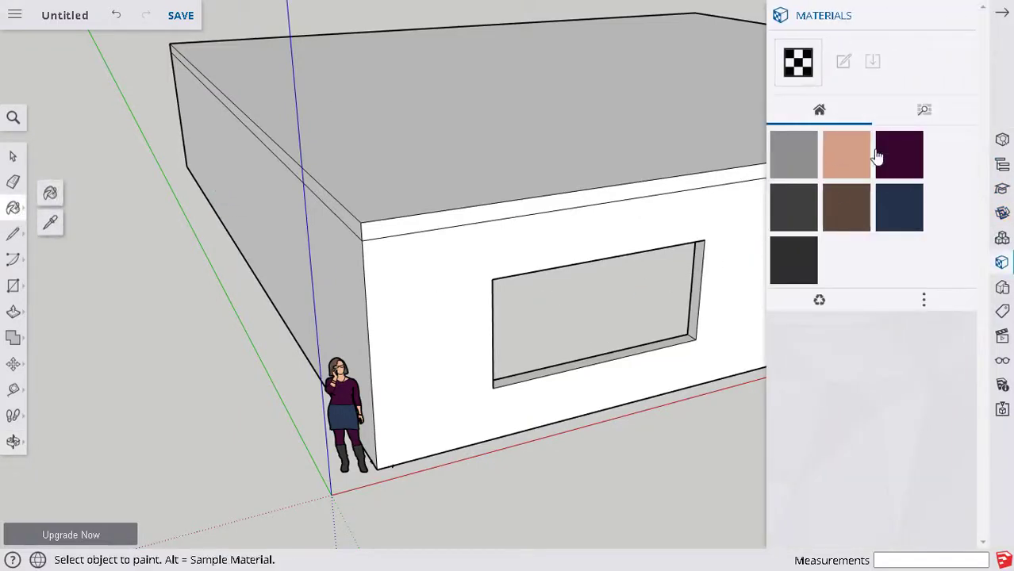
click(926, 113)
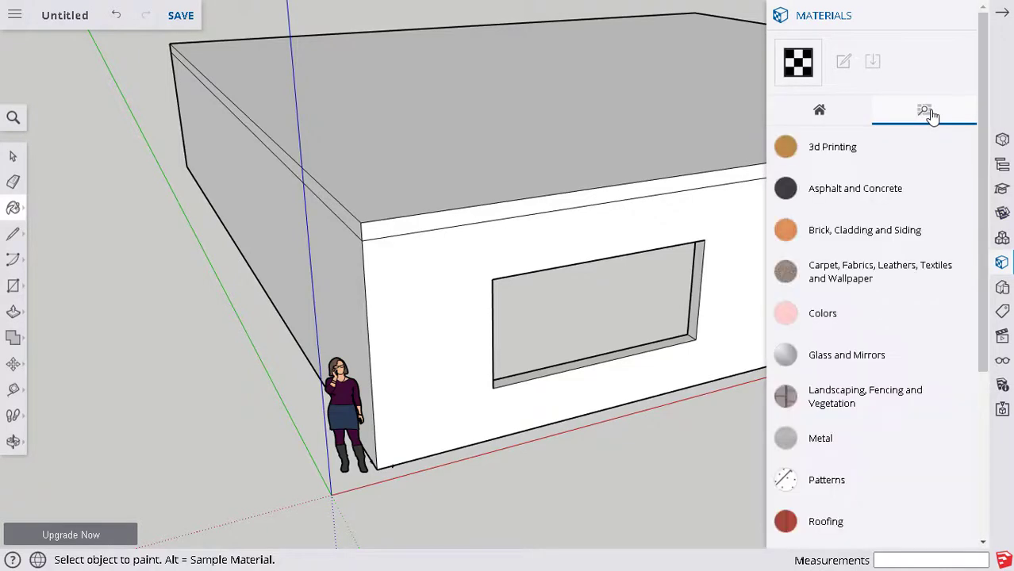
click(824, 230)
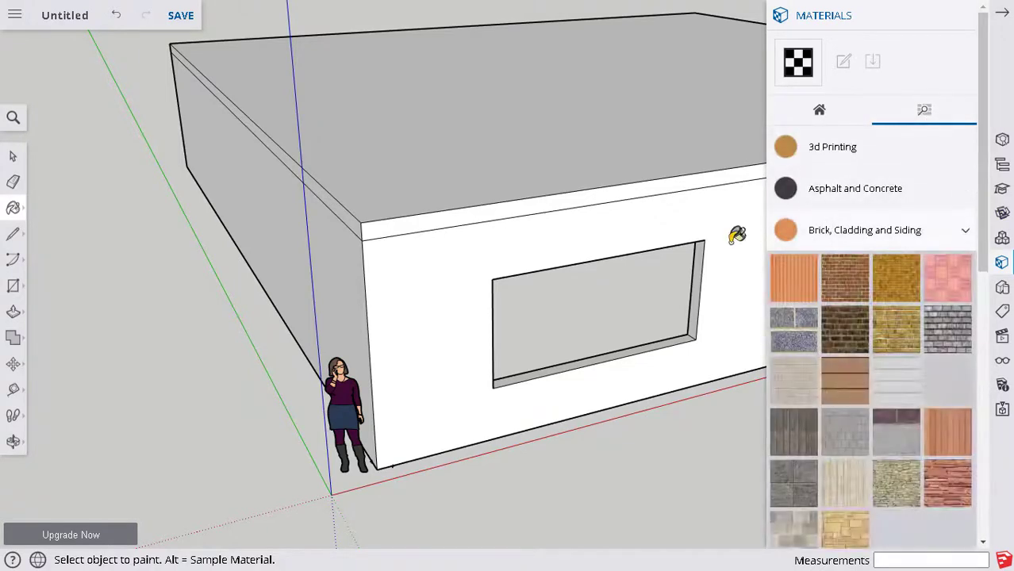
click(846, 330)
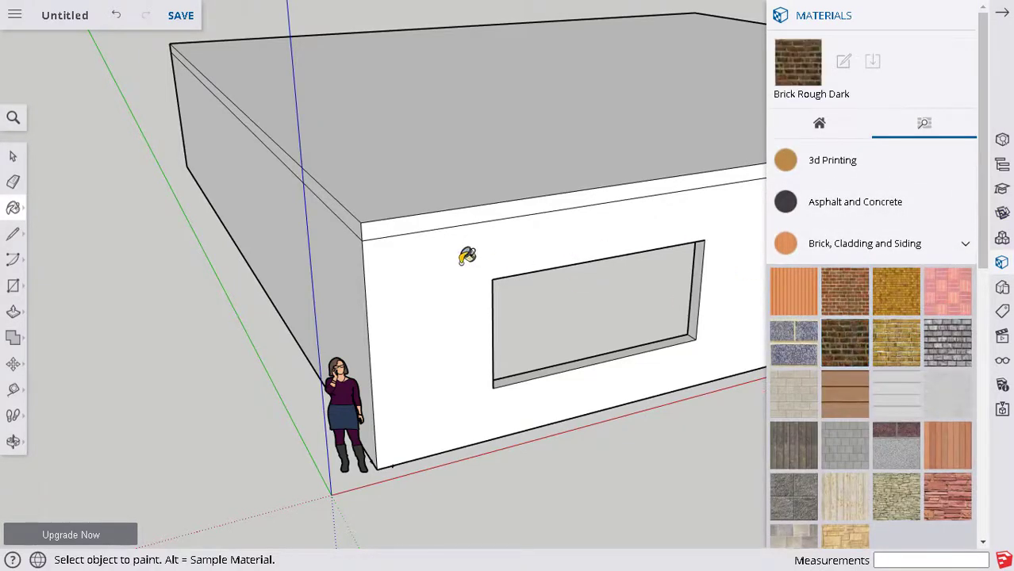
click(446, 268)
click(355, 283)
scroll(396, 318, down, 4)
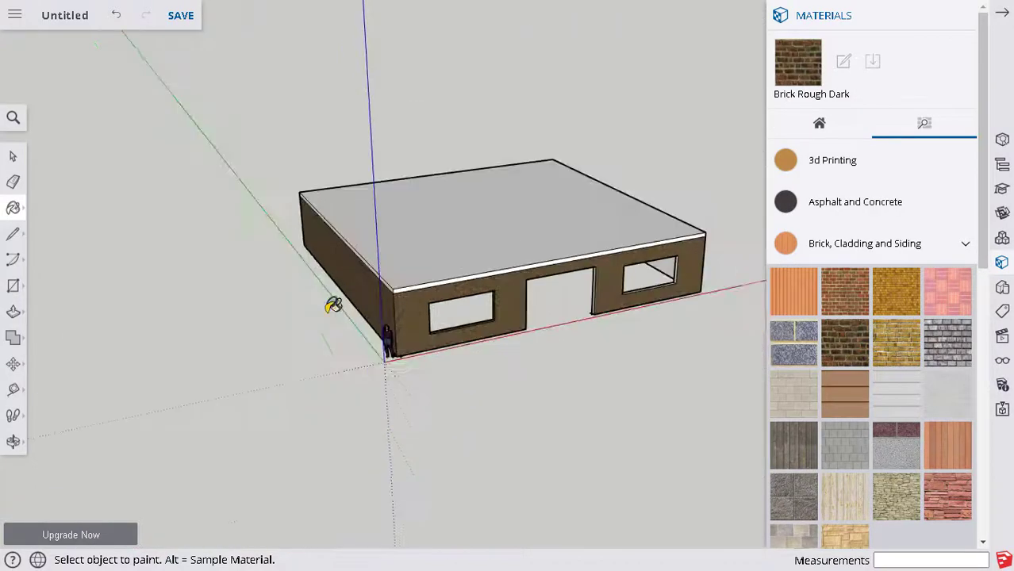
- Paint the window sills and the inner wall face visible through the far window with Brick Rough Dark
scroll(633, 297, up, 5)
click(481, 286)
click(684, 251)
click(744, 201)
middle_drag(714, 273, 682, 240)
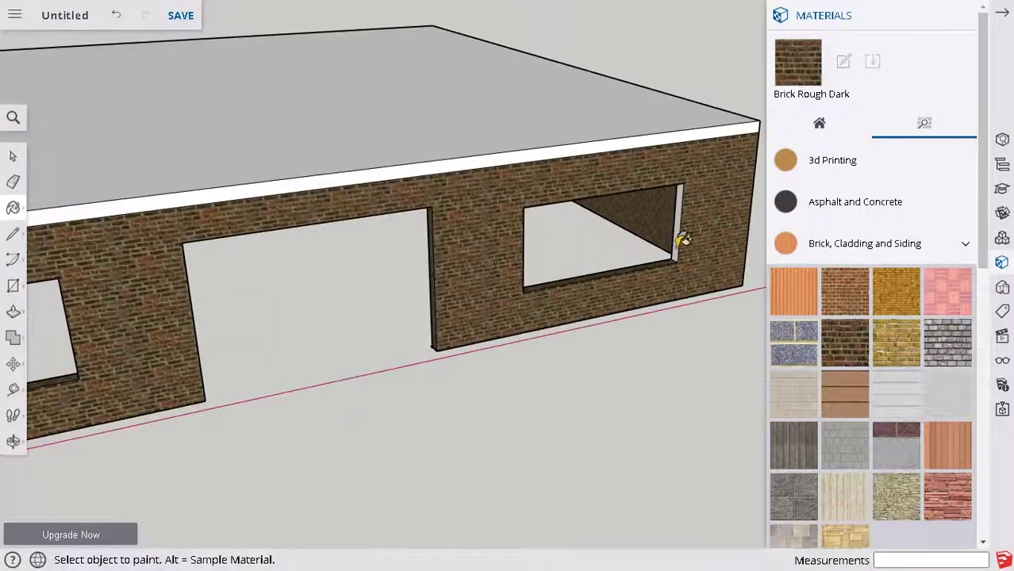
- Cover the white side reveals of the windows and door opening and the inner back wall with Brick Rough Dark
click(15, 441)
shift+drag(85, 447, 236, 343)
drag(471, 396, 149, 276)
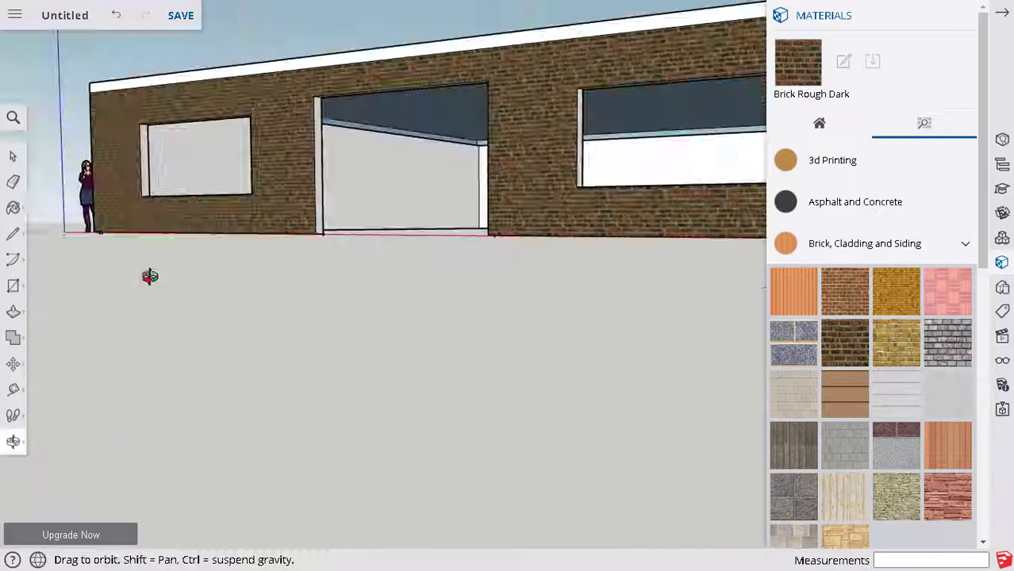
click(158, 168)
click(319, 163)
click(581, 157)
click(634, 164)
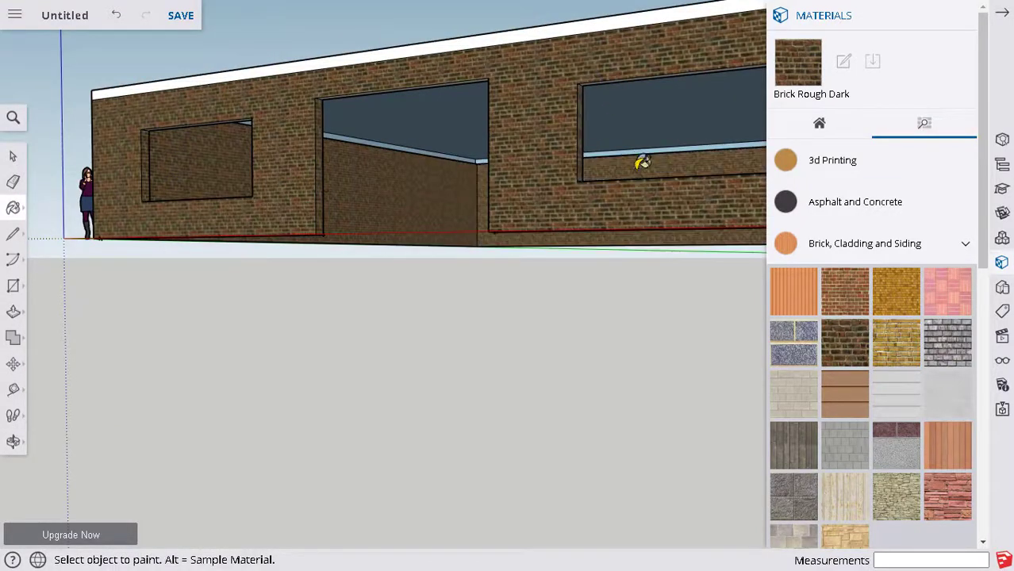
- Apply Brick Rough Dark to the remaining outer walls and the inside face of the front wall
click(14, 441)
mouse_move(476, 357)
mouse_down()
mouse_move(646, 256)
mouse_move(20, 310)
mouse_up()
click(13, 207)
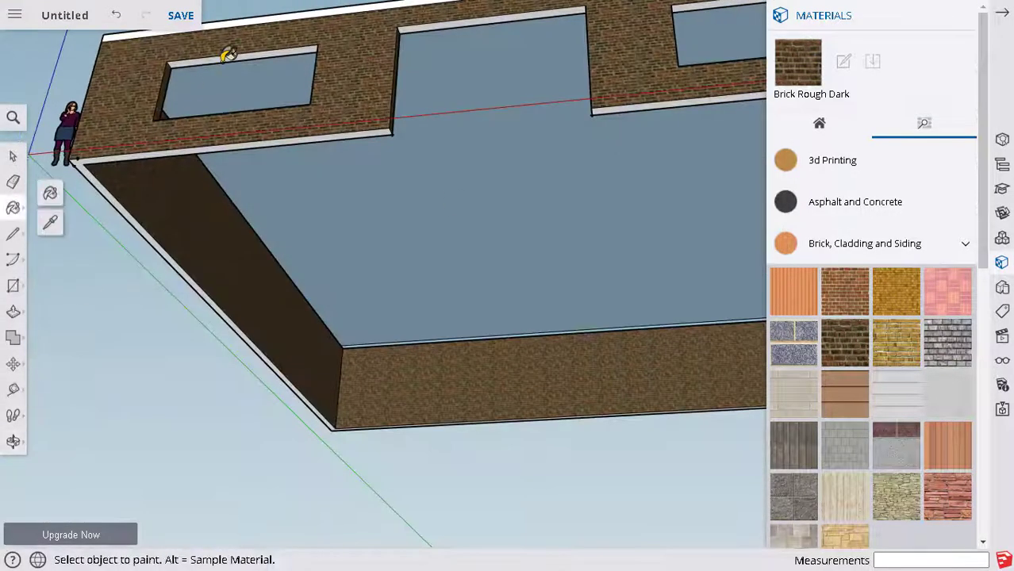
scroll(226, 367, down, 3)
click(13, 441)
mouse_move(48, 432)
mouse_down()
mouse_move(610, 398)
mouse_move(472, 412)
mouse_move(499, 381)
mouse_up()
click(13, 207)
click(380, 250)
click(595, 262)
click(373, 321)
click(475, 301)
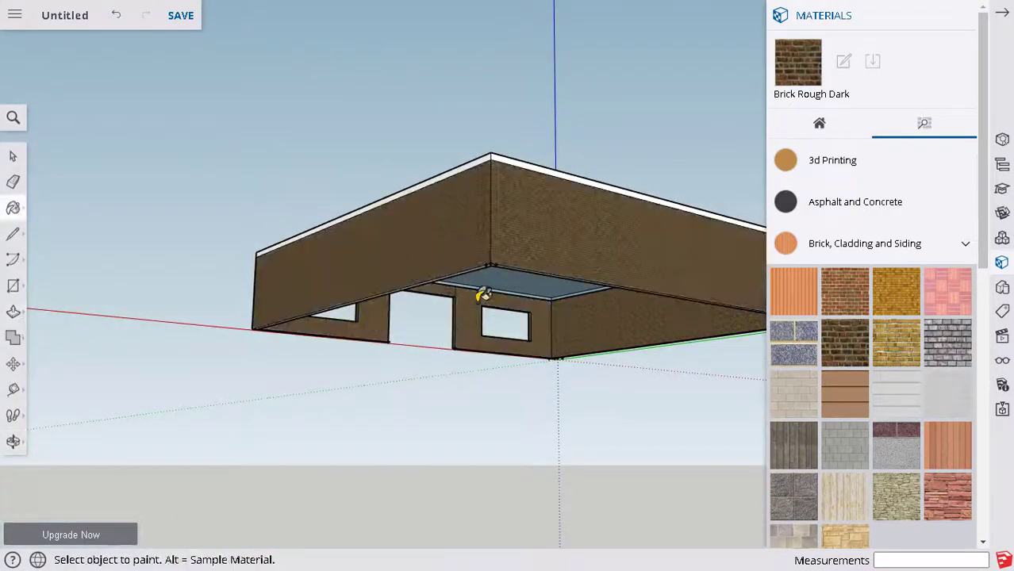
- Paint the roof's top face with Blacktop Old 01 from the Asphalt and Concrete collection
click(12, 441)
drag(341, 405, 602, 380)
mouse_move(96, 269)
mouse_down()
mouse_move(635, 390)
mouse_move(591, 349)
mouse_up()
click(858, 202)
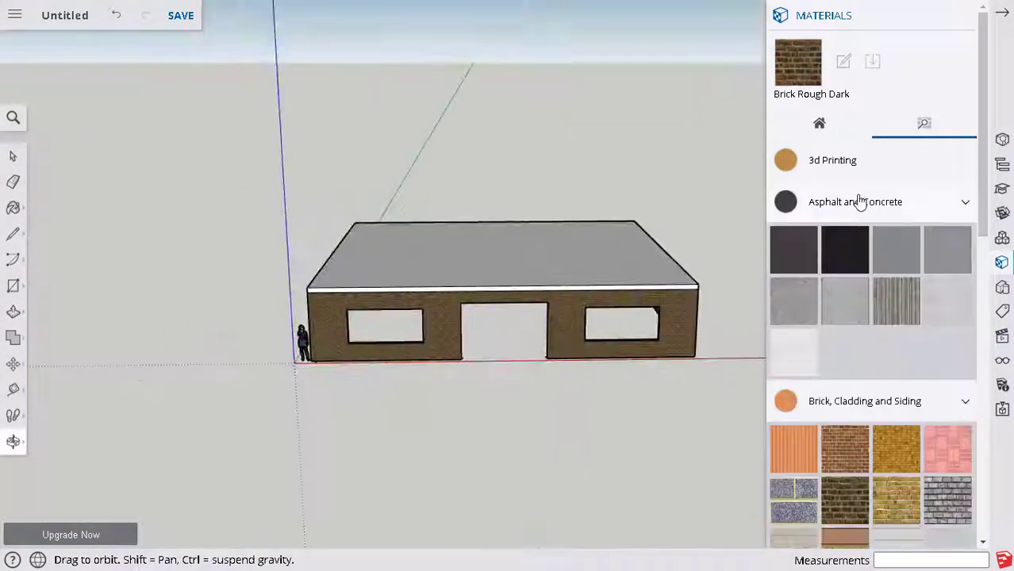
click(895, 249)
click(621, 279)
- Paint the white outer edges of the roof slab with Blacktop Old 01
click(13, 440)
drag(48, 444, 270, 373)
click(13, 207)
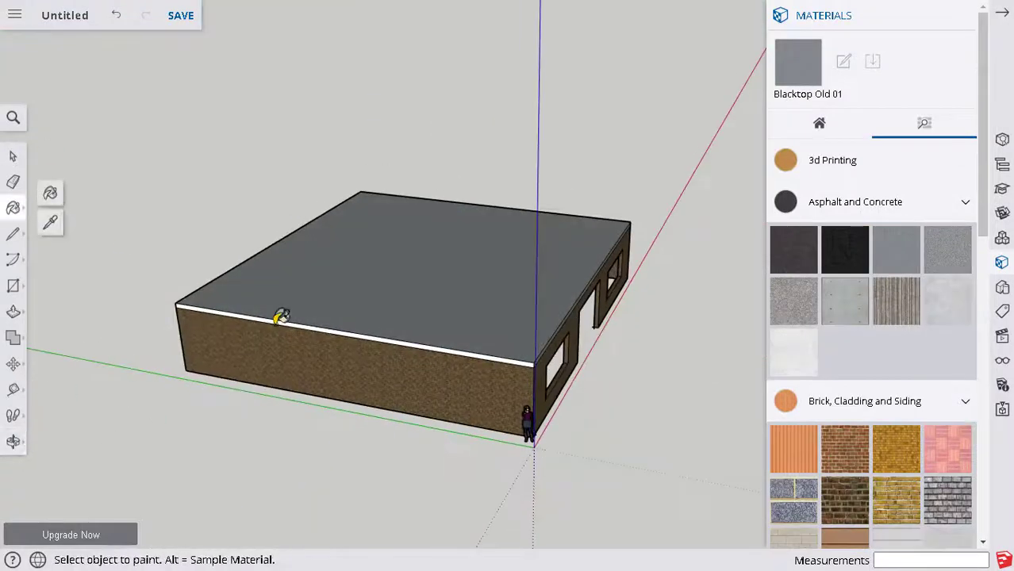
click(14, 441)
drag(198, 413, 484, 389)
scroll(482, 389, up, 4)
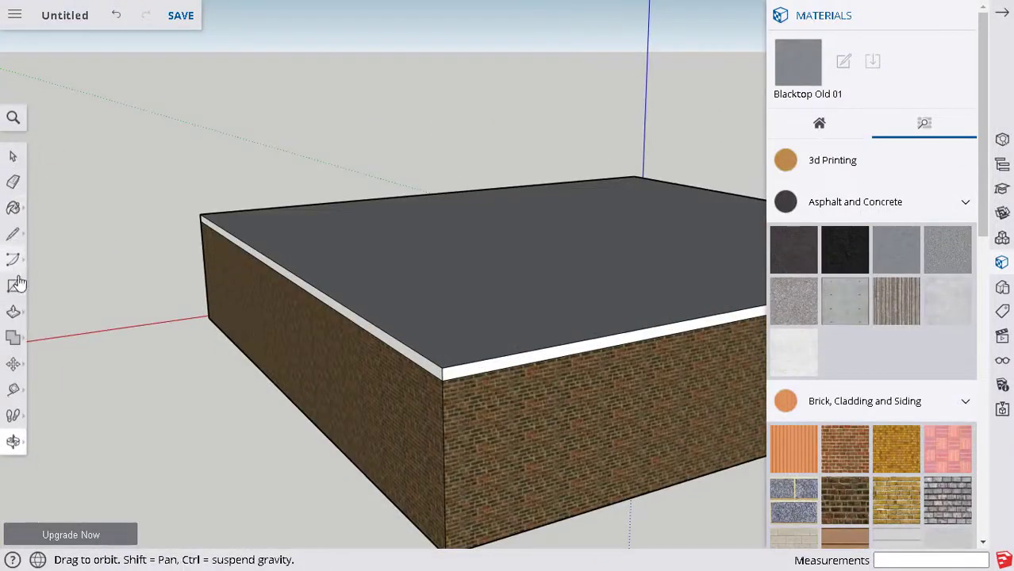
click(13, 207)
click(488, 362)
- Paint the ceiling and the inner edge strips between the walls and the roof with Blacktop Old 01
click(13, 440)
drag(96, 385, 428, 333)
drag(298, 378, 499, 296)
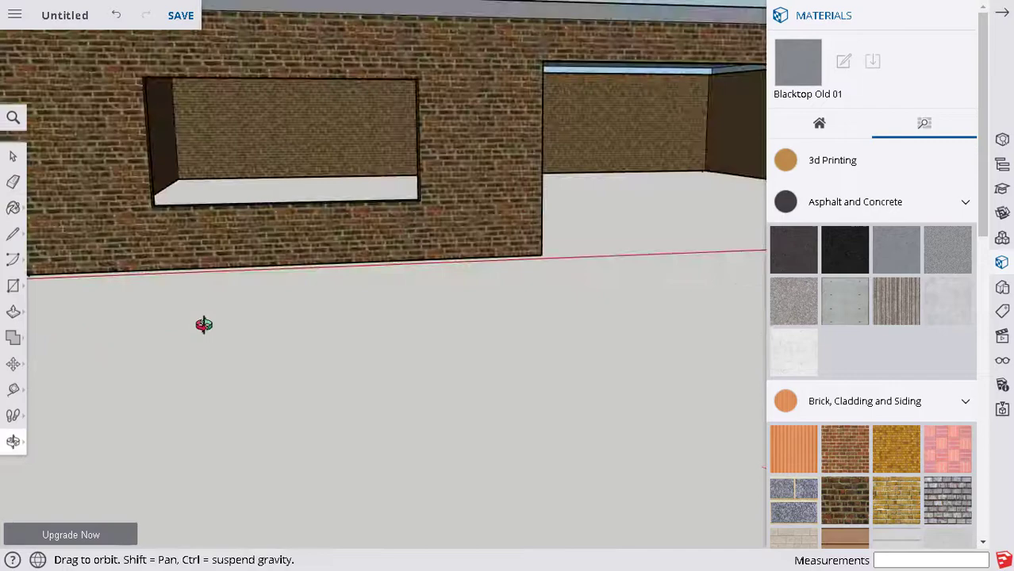
drag(204, 324, 194, 206)
click(13, 207)
click(579, 181)
right_click(595, 193)
scroll(559, 215, up, 6)
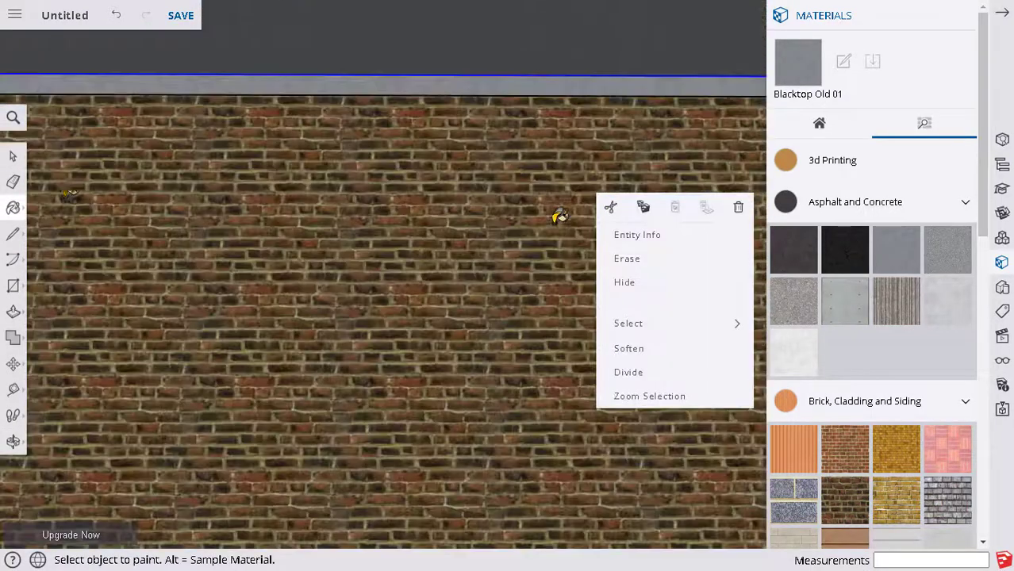
scroll(559, 215, down, 1)
click(15, 442)
drag(95, 384, 366, 350)
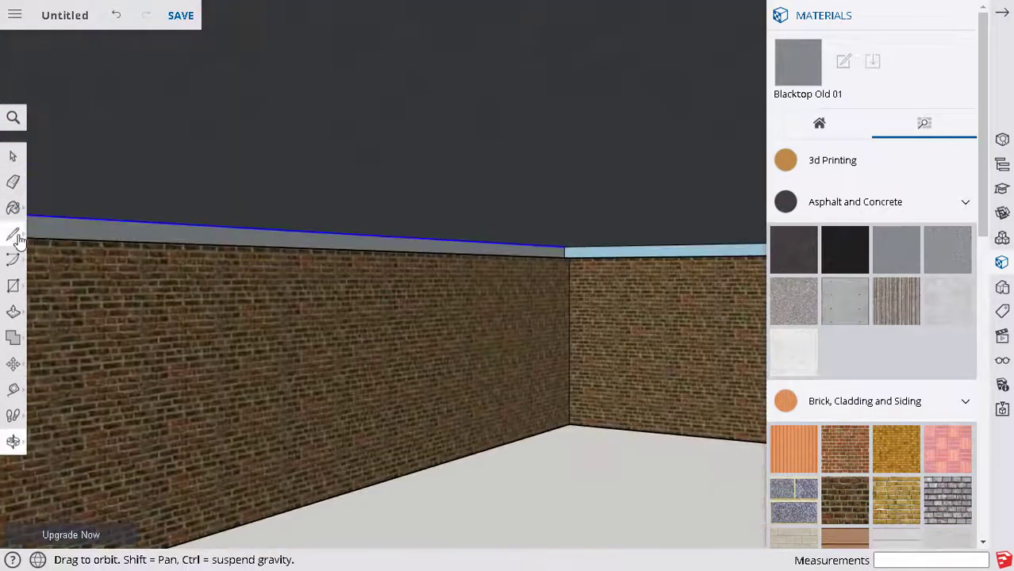
click(13, 207)
click(12, 441)
mouse_move(32, 412)
mouse_down()
mouse_move(37, 390)
mouse_move(551, 373)
mouse_move(566, 364)
mouse_move(552, 389)
mouse_move(621, 410)
mouse_move(552, 422)
mouse_move(600, 428)
mouse_move(308, 411)
mouse_move(336, 334)
mouse_move(376, 421)
mouse_move(358, 453)
mouse_move(361, 421)
mouse_move(258, 471)
mouse_up()
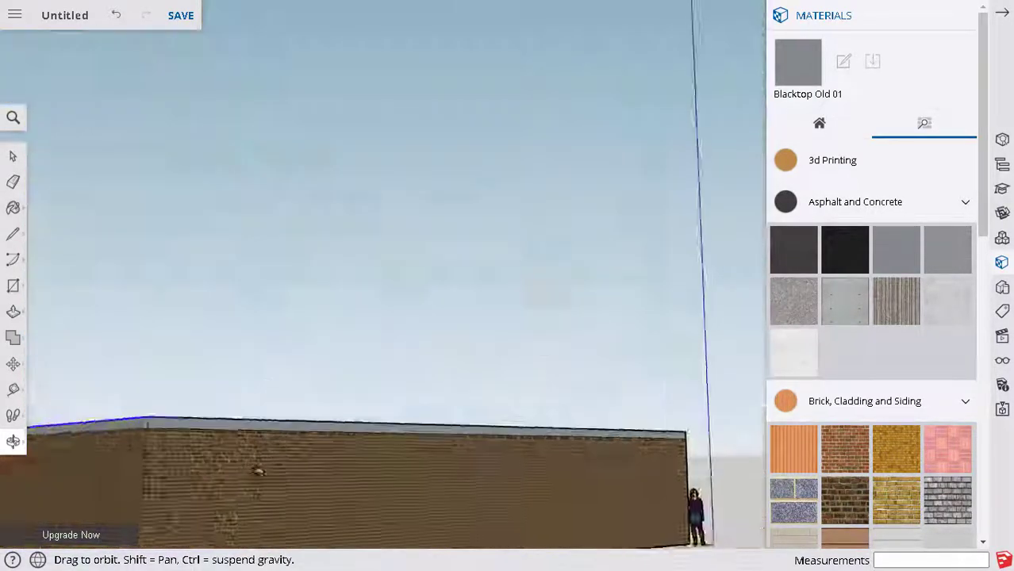
middle_drag(258, 471, 609, 466)
click(430, 448)
click(356, 401)
key(ctrl+z)
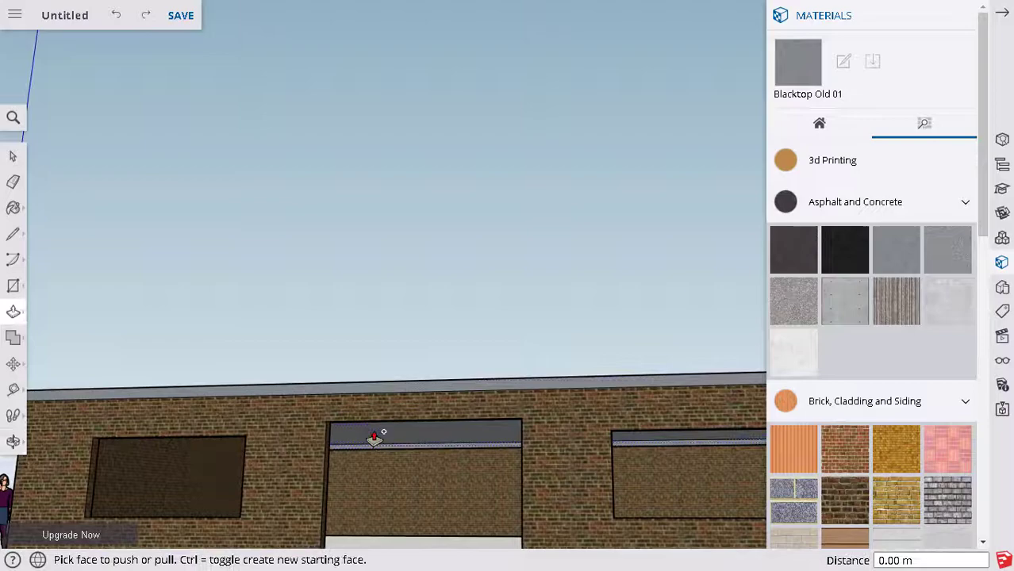
- Push/Pull the inner strip under the roof across the room to fill the ceiling recess, and move the adjoining face 0.22 m
scroll(375, 441, up, 5)
click(429, 406)
scroll(265, 373, down, 5)
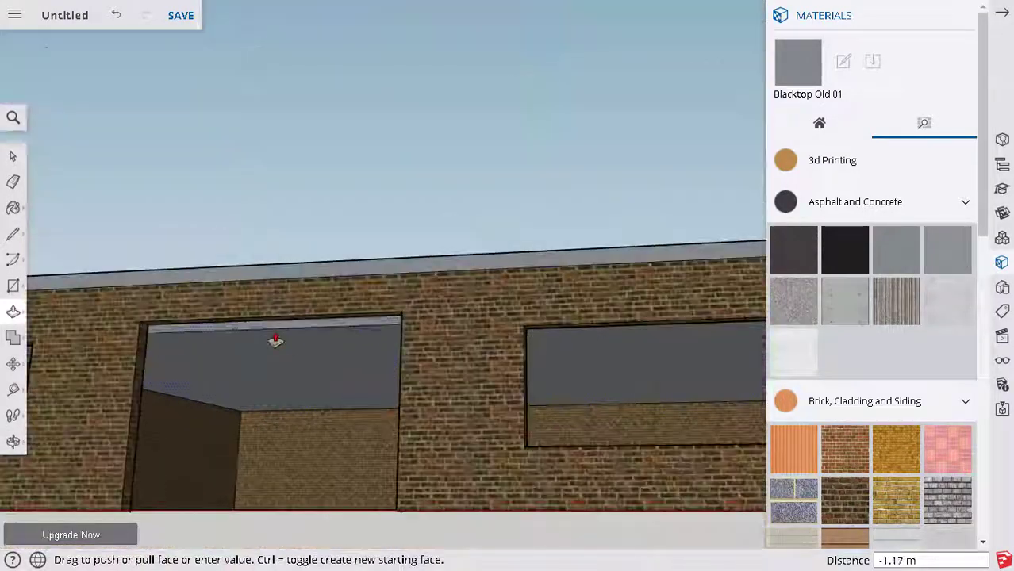
middle_drag(294, 434, 297, 417)
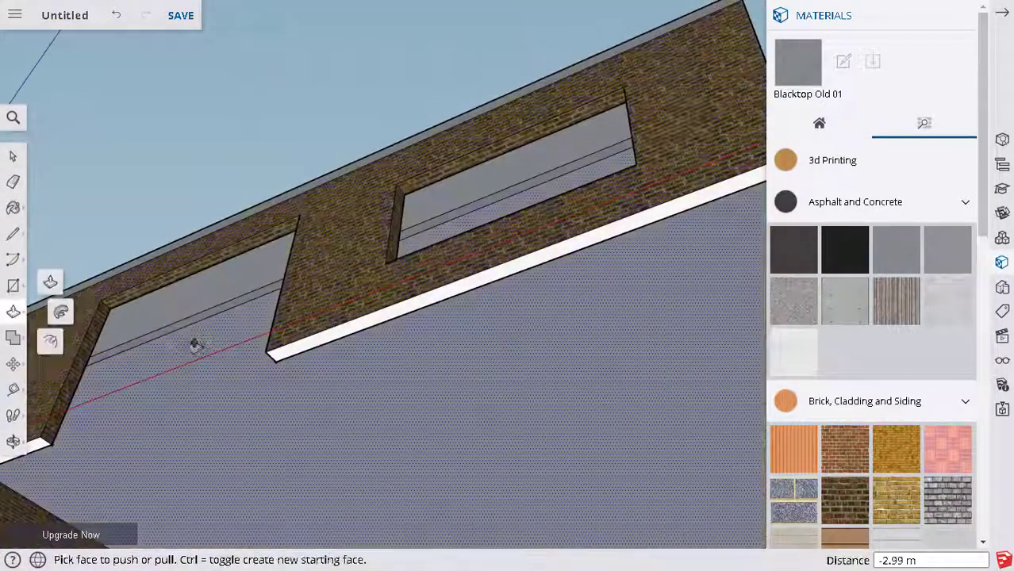
click(140, 294)
click(140, 292)
mouse_move(114, 211)
middle_down()
mouse_move(231, 290)
mouse_move(262, 272)
middle_up()
click(91, 316)
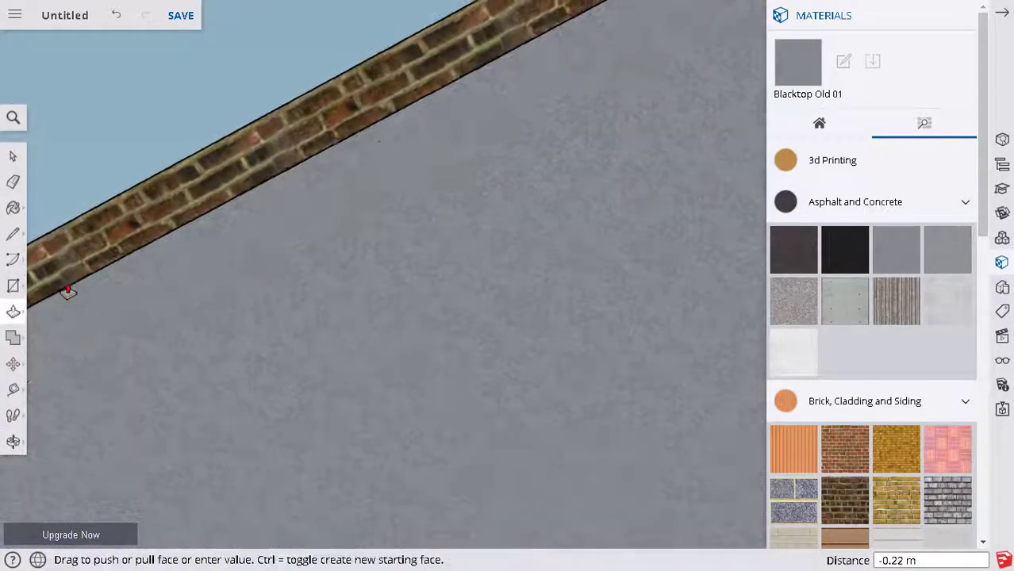
click(68, 292)
- Pull the sunken roof face up 0.18 m towards the level of the raised rim
mouse_move(75, 414)
middle_down()
mouse_move(367, 313)
mouse_move(422, 475)
mouse_move(373, 491)
mouse_move(374, 471)
middle_up()
scroll(374, 492, down, 5)
scroll(154, 470, up, 3)
middle_drag(153, 470, 343, 467)
drag(344, 466, 355, 470)
key(p)
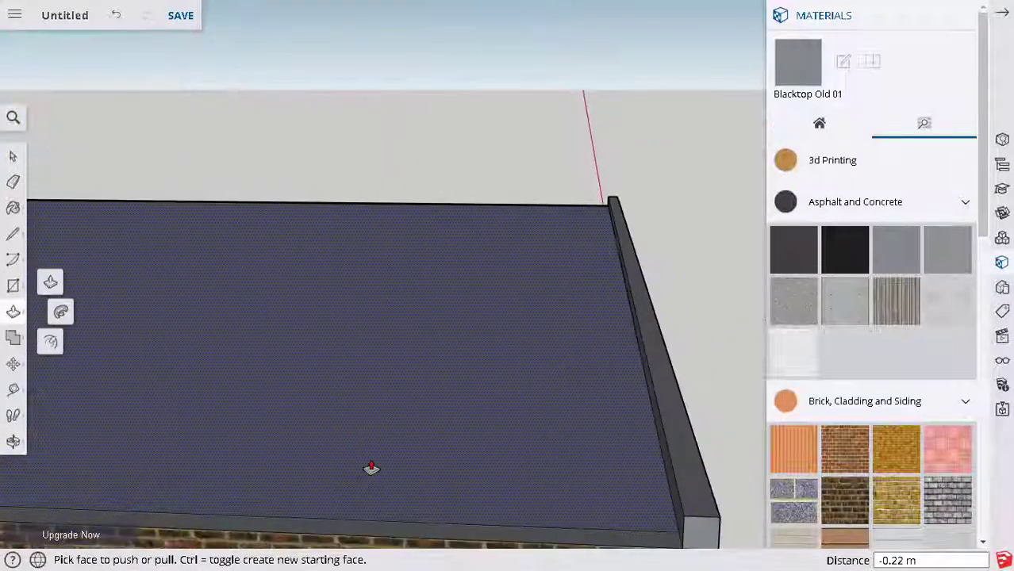
click(369, 468)
click(398, 460)
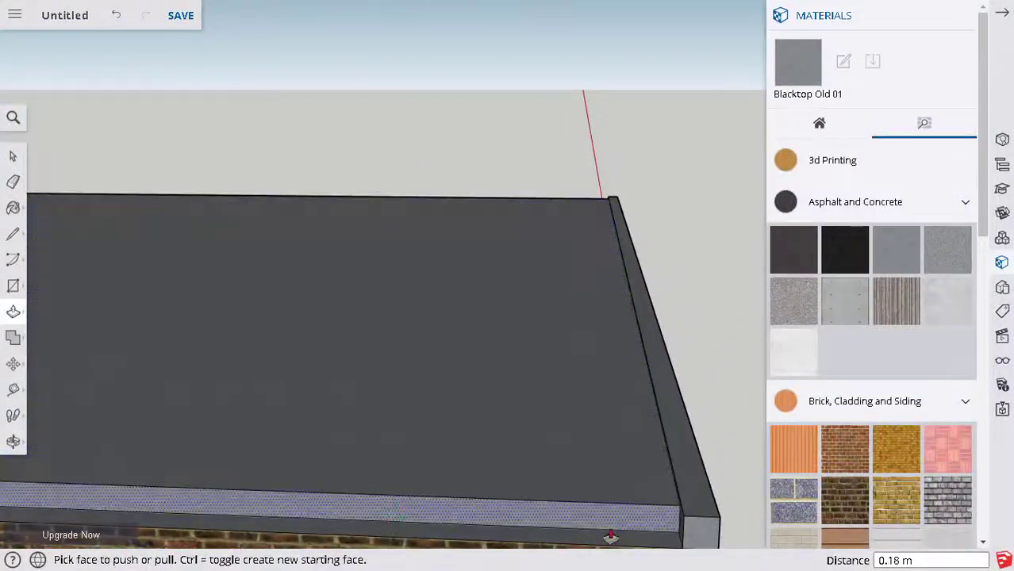
- Extend the uneven roof sections with Push/Pull to close the gap along the roof's edge
click(670, 481)
click(62, 507)
scroll(139, 499, down, 4)
scroll(682, 495, down, 4)
scroll(238, 472, up, 3)
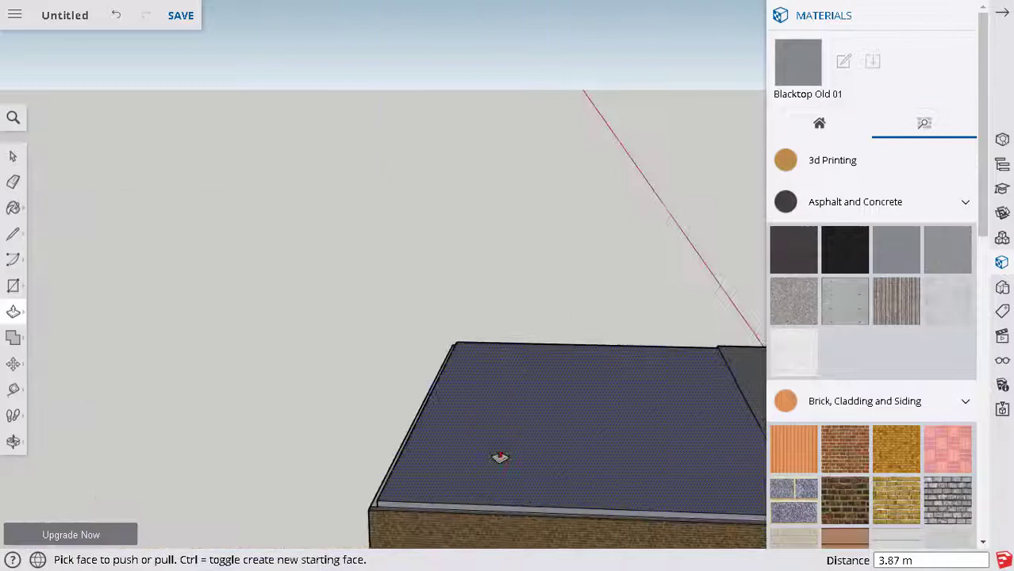
scroll(746, 412, down, 3)
scroll(159, 453, up, 2)
middle_drag(117, 453, 510, 281)
click(507, 286)
scroll(454, 332, down, 3)
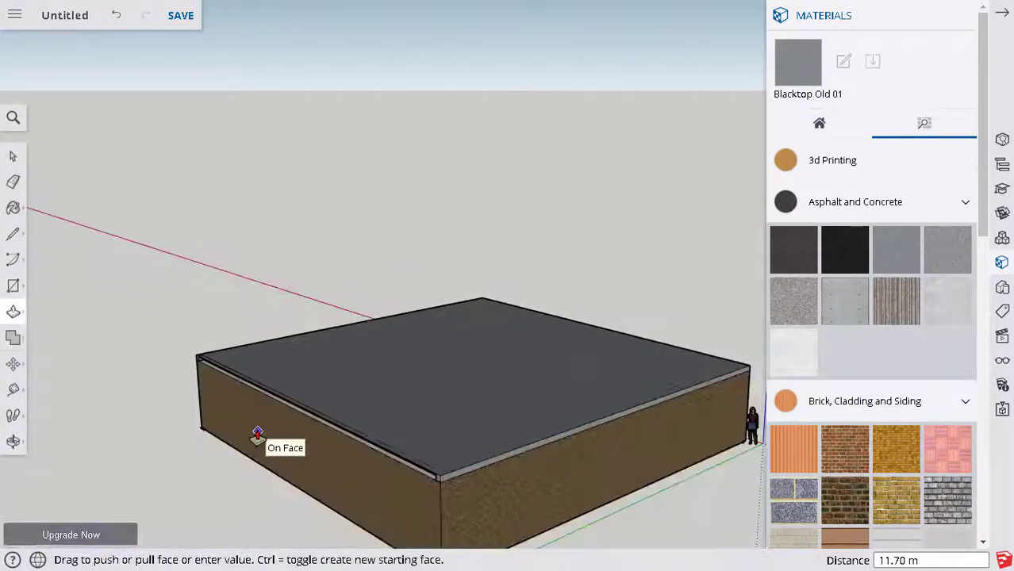
click(255, 430)
- Repaint the roof's top face with Blacktop New from the Asphalt and Concrete collection
middle_drag(256, 430, 434, 454)
middle_drag(409, 403, 428, 479)
mouse_move(859, 477)
middle_down()
mouse_move(340, 302)
mouse_move(559, 346)
mouse_move(698, 309)
middle_up()
click(849, 252)
click(526, 236)
- Inspect the painted building from the front and close up at the corner window beside the figure
click(13, 160)
shift+middle_drag(414, 398, 345, 399)
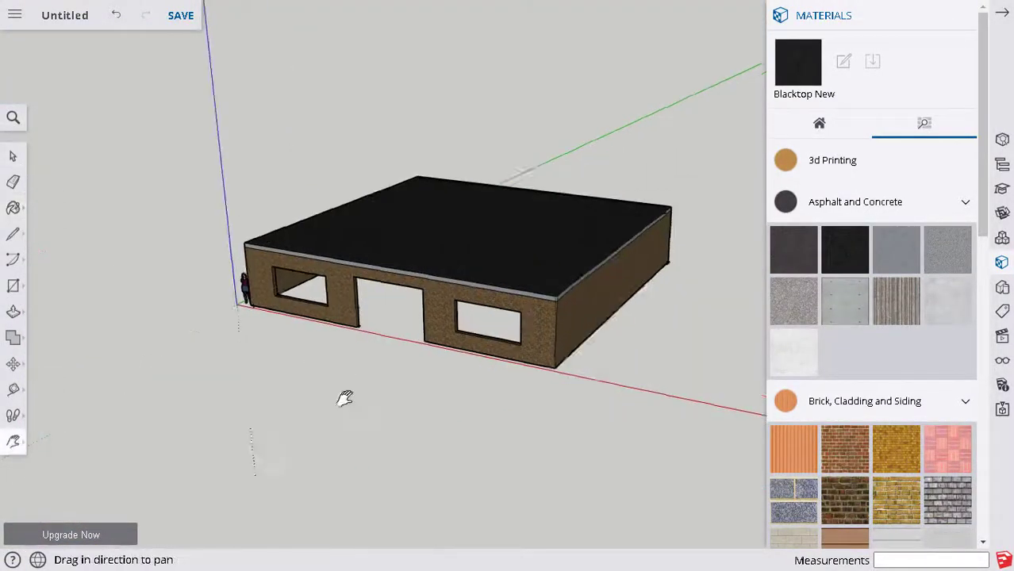
shift+middle_drag(481, 400, 418, 430)
middle_drag(198, 533, 264, 462)
middle_drag(381, 325, 300, 363)
drag(300, 363, 228, 293)
scroll(253, 395, up, 5)
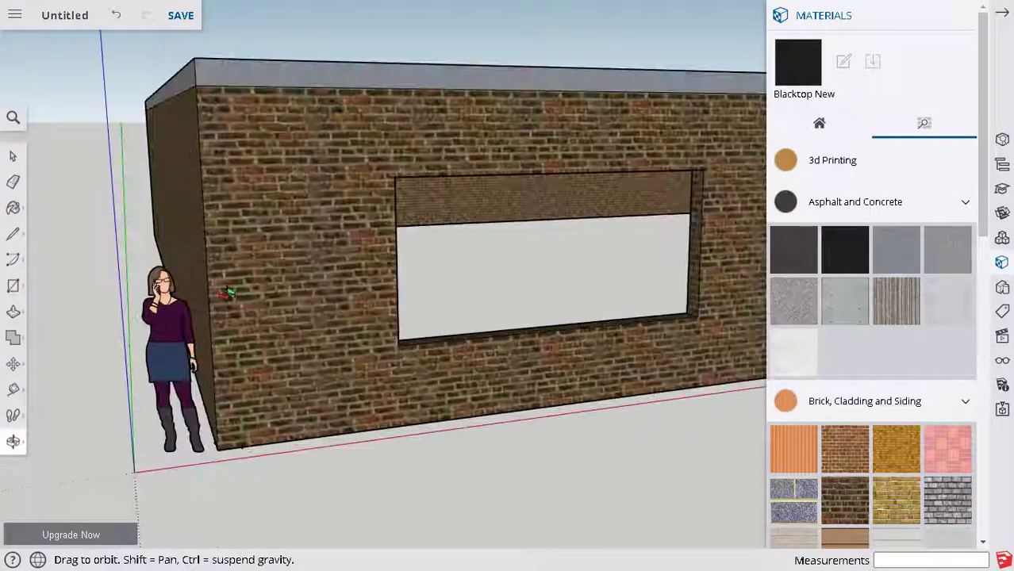